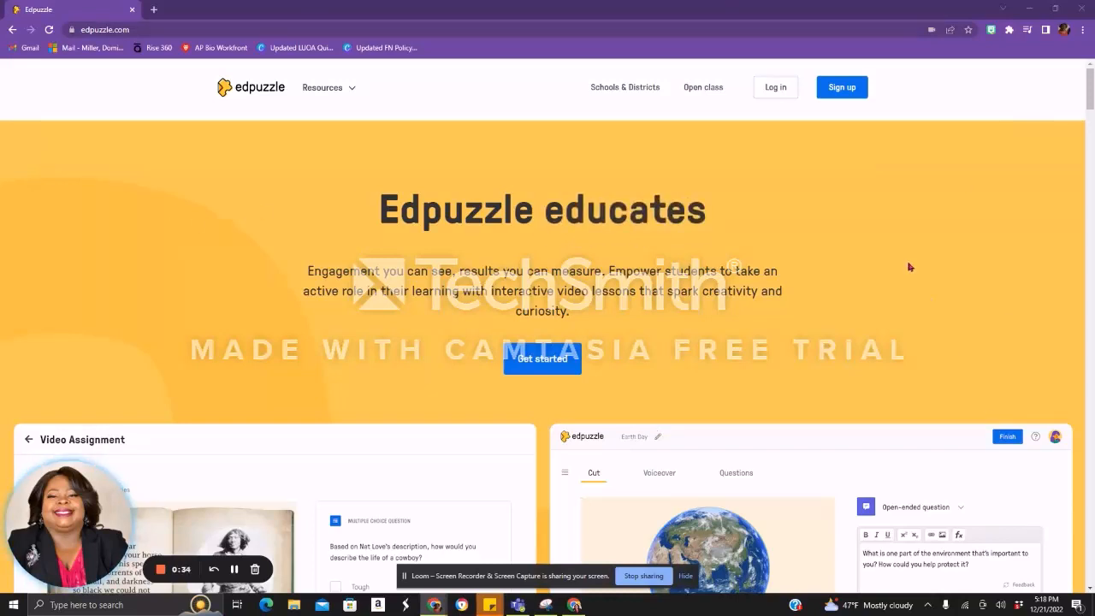
# Log in as a teacher with the existing Google account.
pyautogui.click(846, 92)
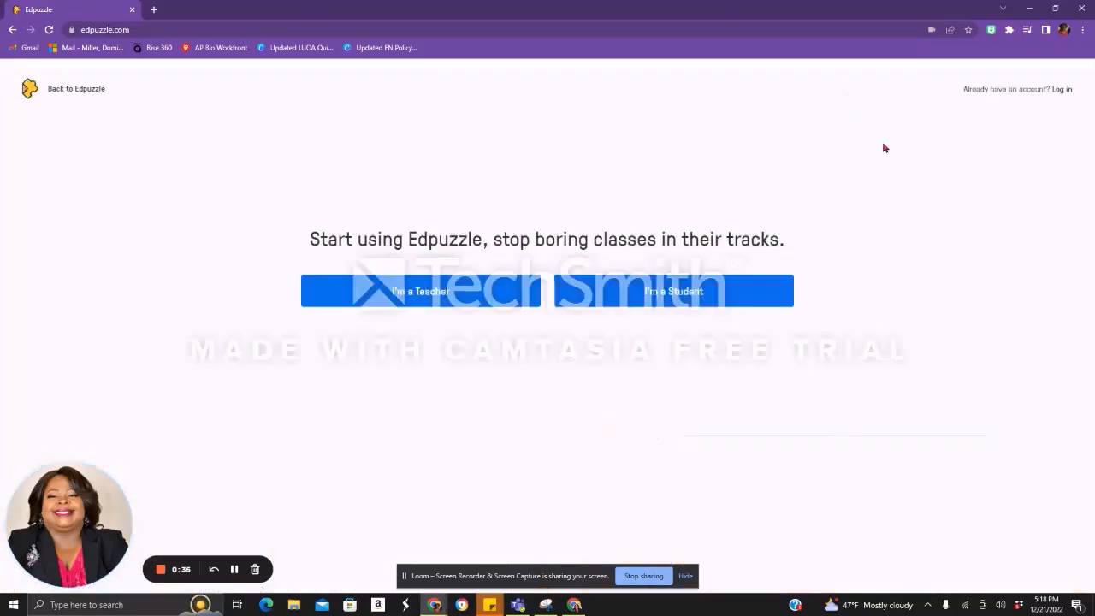
pyautogui.click(420, 293)
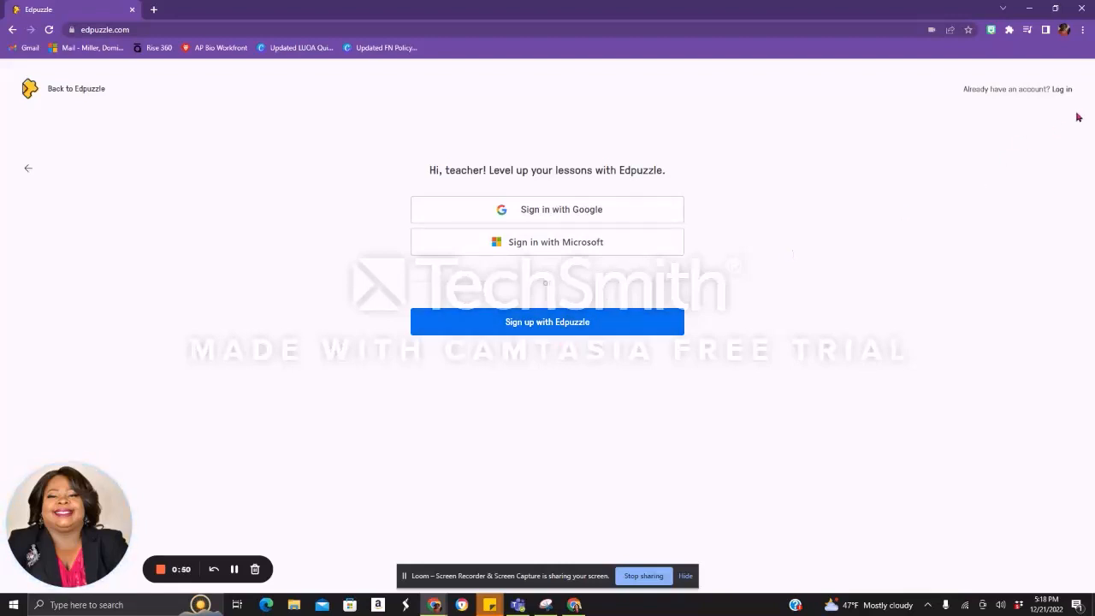
pyautogui.click(1064, 90)
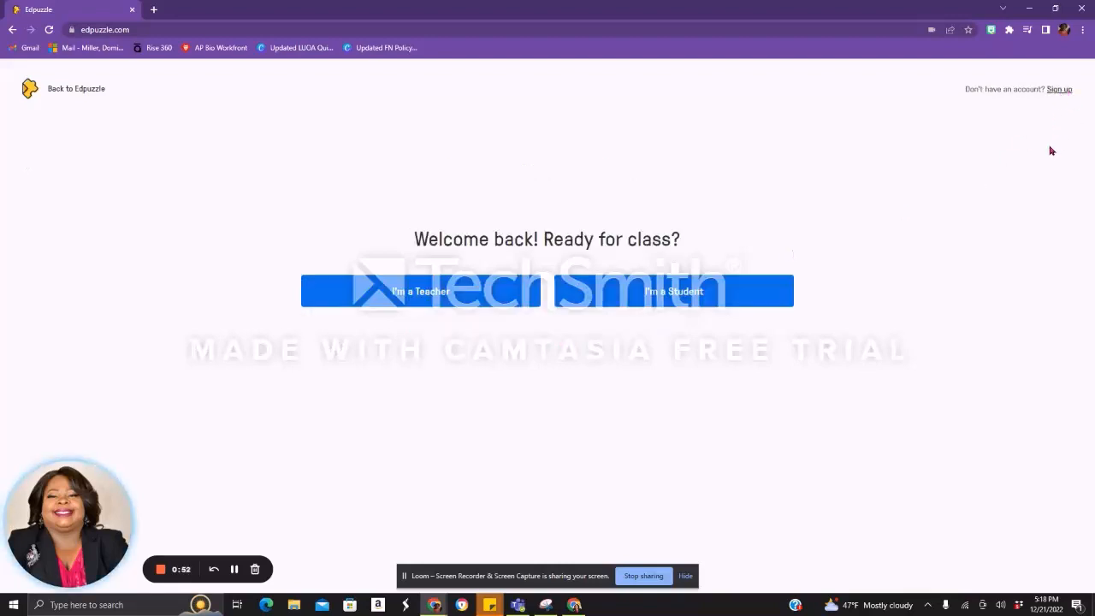
pyautogui.click(431, 295)
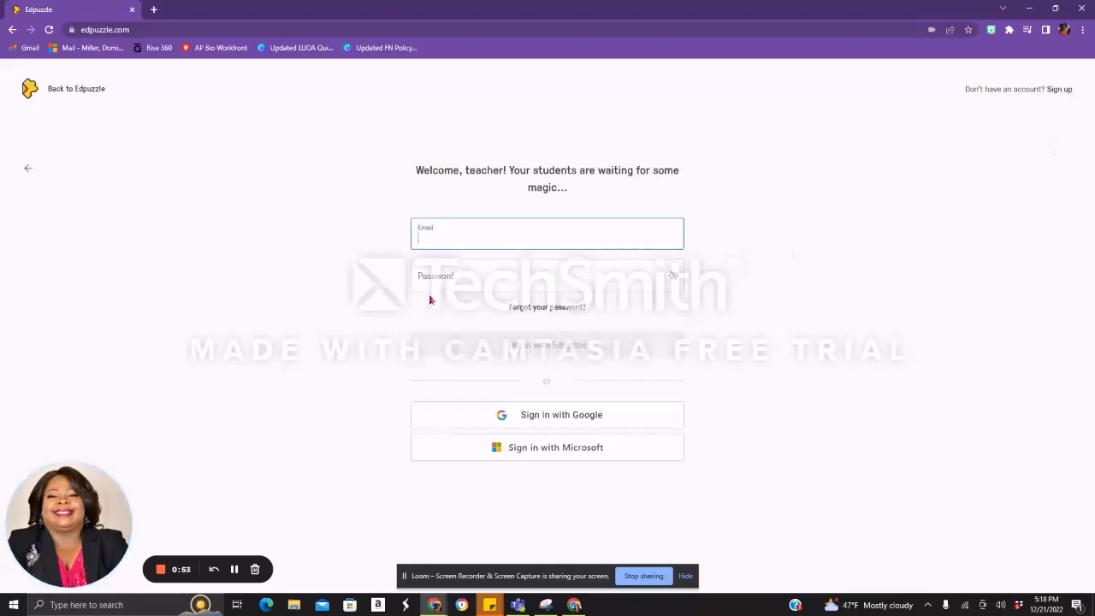
pyautogui.click(620, 423)
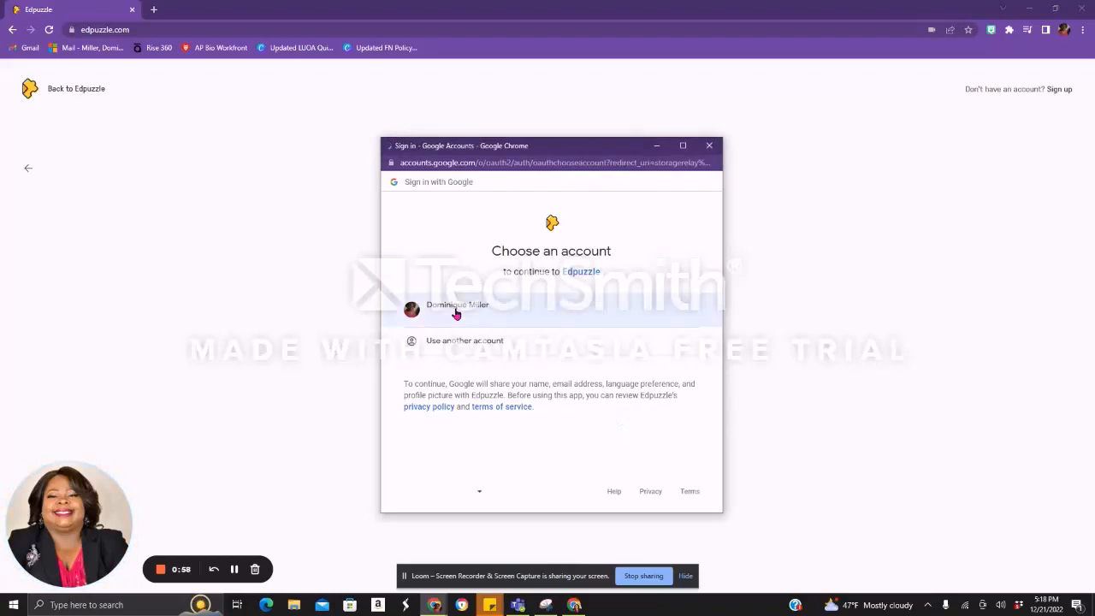
pyautogui.click(456, 313)
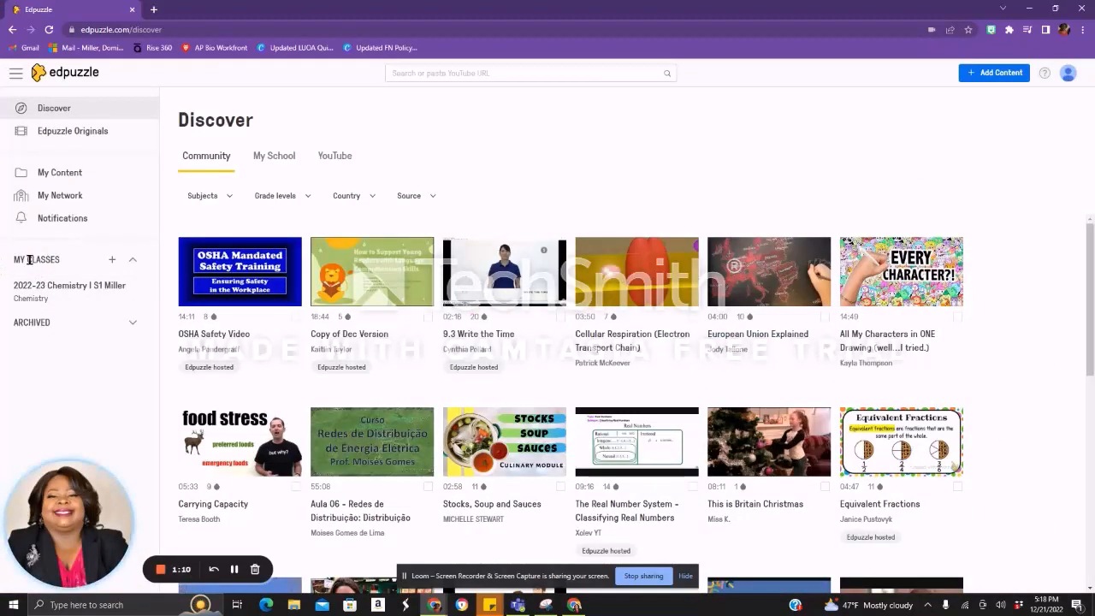
# Examine the options for creating a new class, including grade level and subject, and close the form without creating one.
pyautogui.click(110, 261)
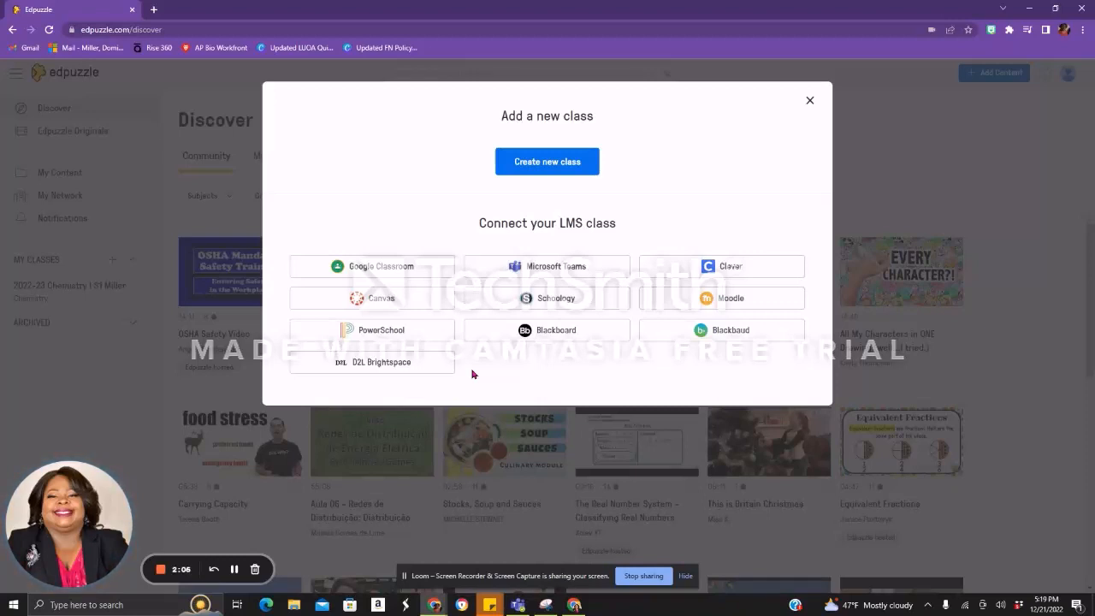
pyautogui.click(558, 168)
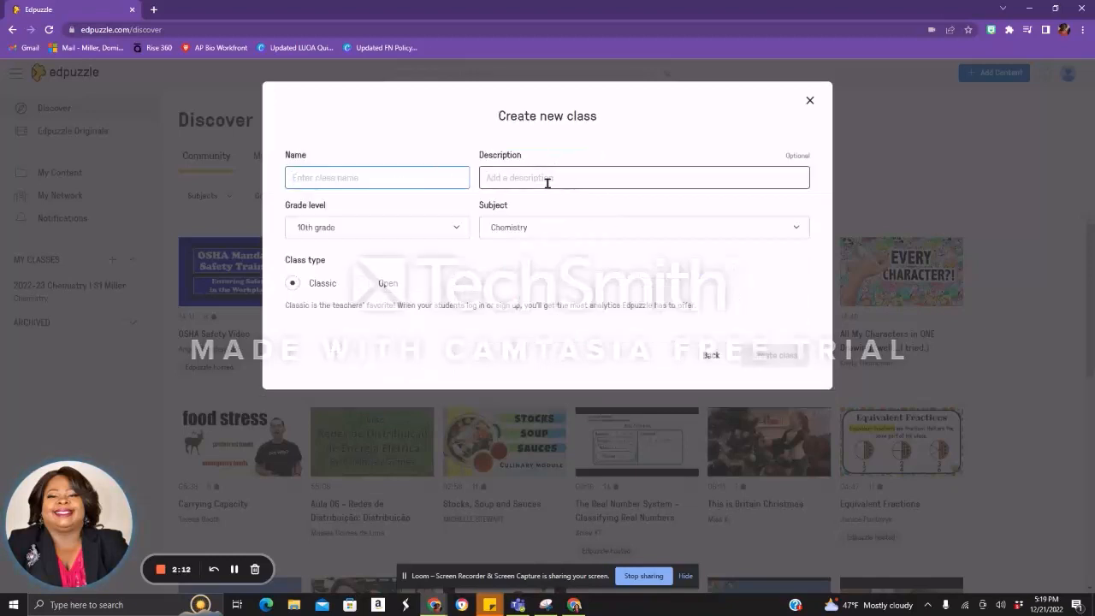
pyautogui.click(455, 227)
pyautogui.click(579, 232)
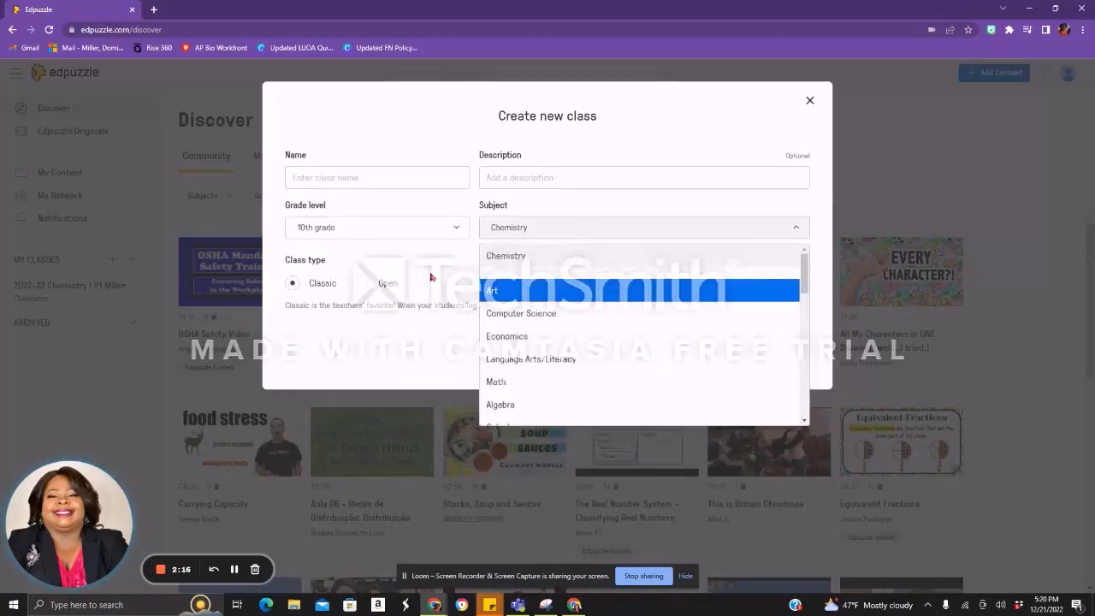
pyautogui.click(434, 277)
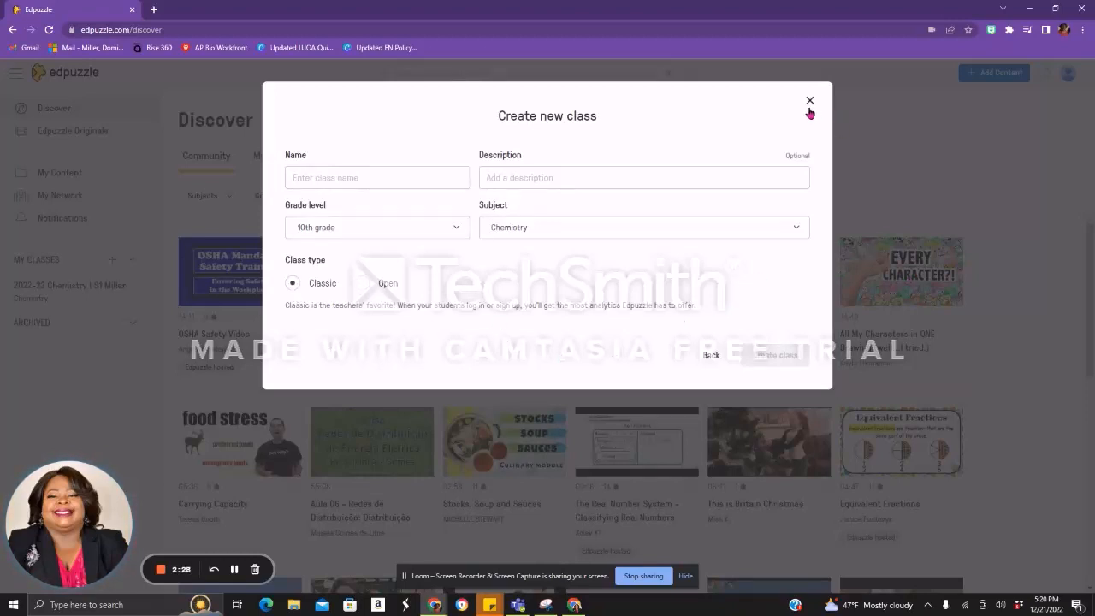
pyautogui.click(810, 102)
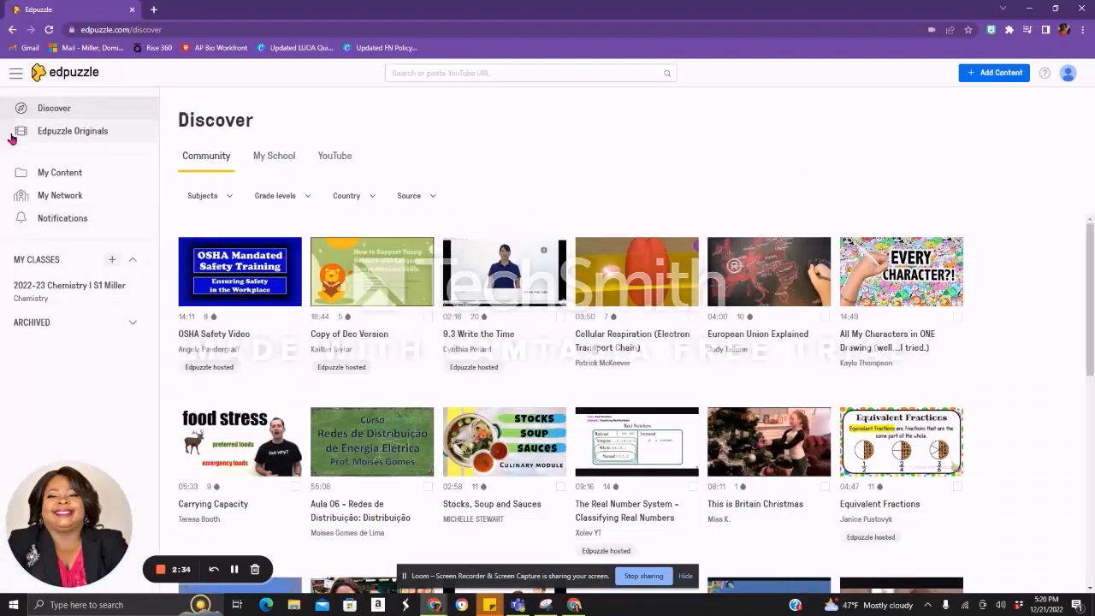
# Look through My Content and the Community, My School and YouTube collections in Discover.
pyautogui.click(76, 174)
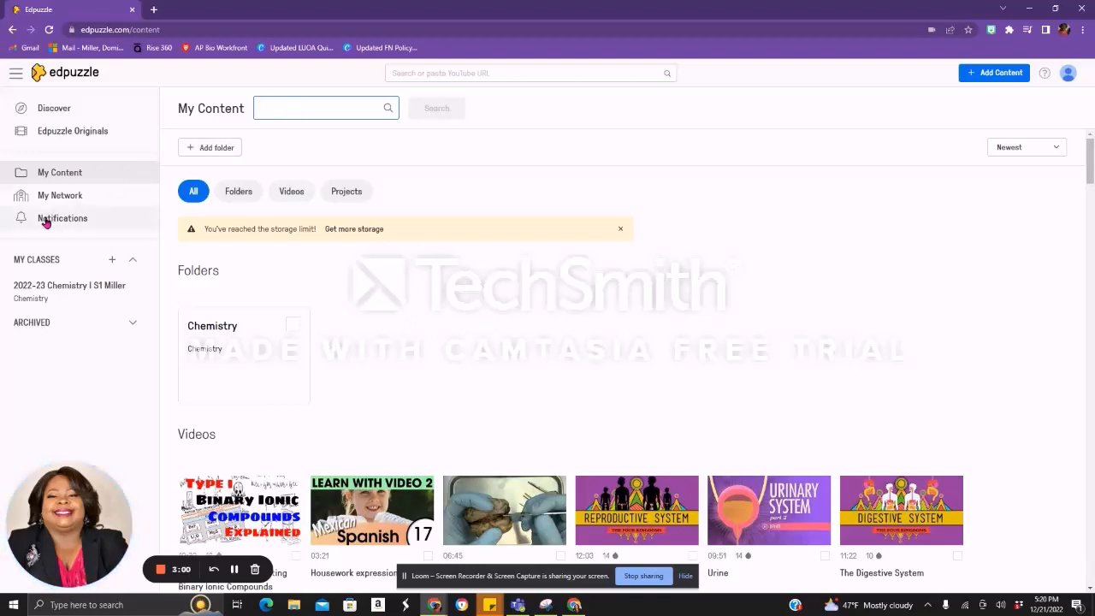
pyautogui.click(62, 110)
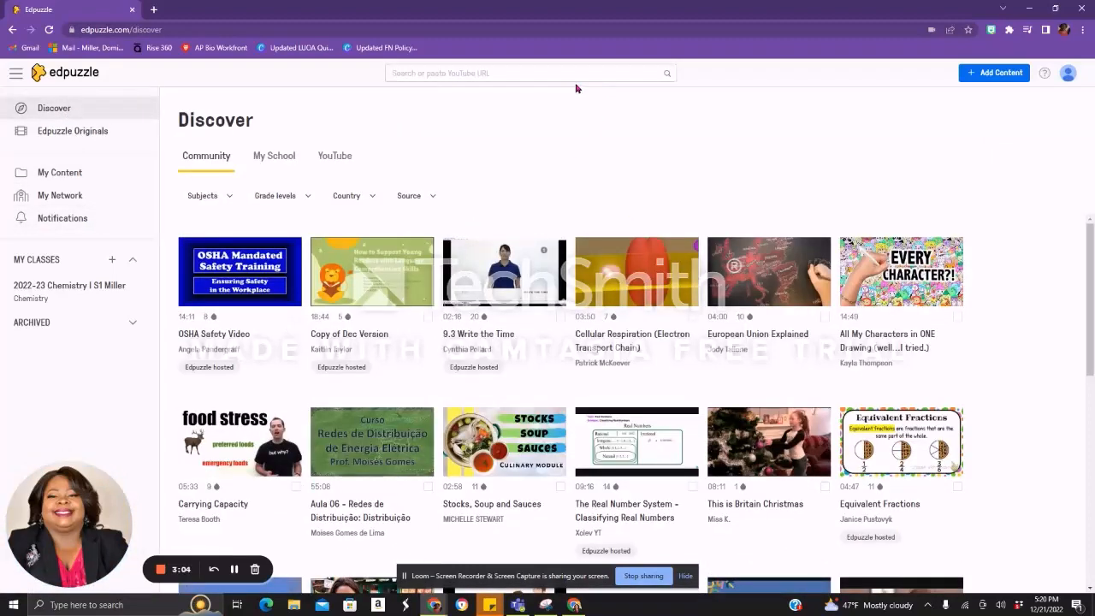
pyautogui.click(276, 160)
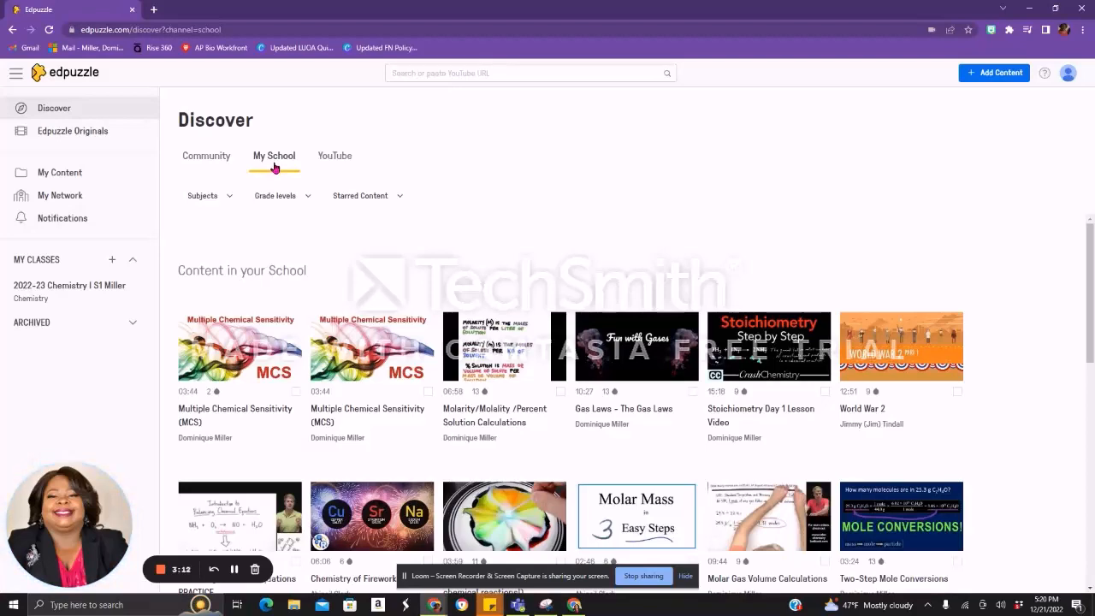
pyautogui.click(335, 159)
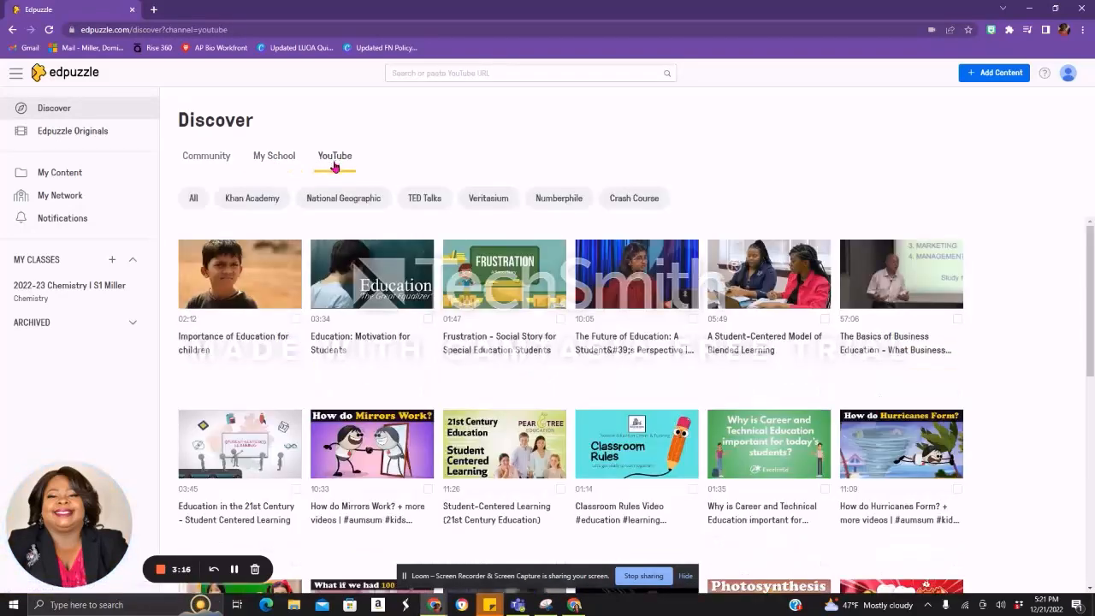
pyautogui.click(217, 158)
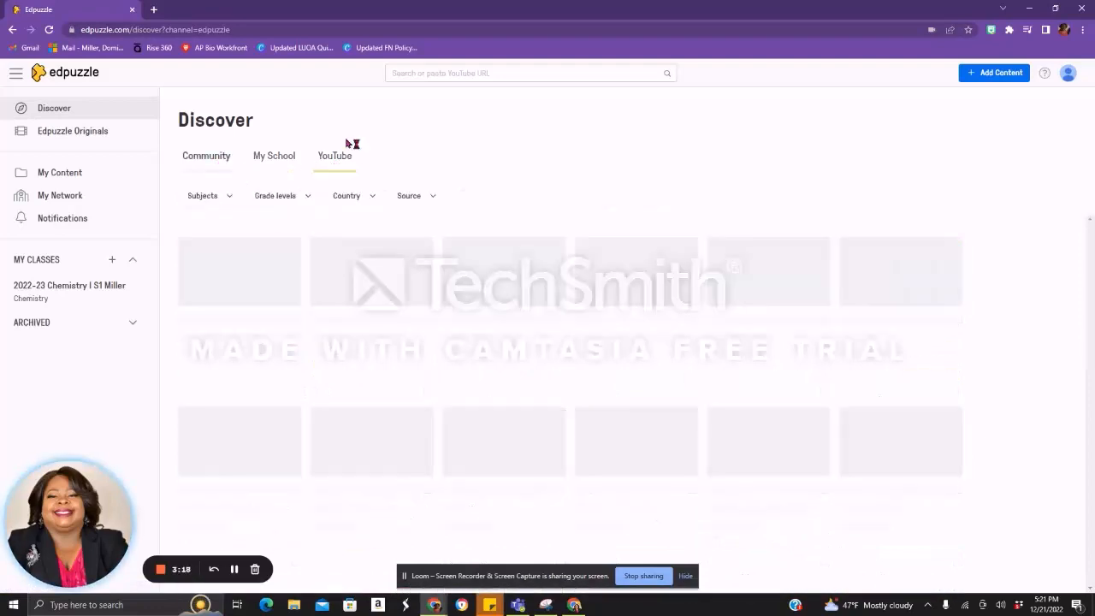
# Search the community content for "mitosis" and open the 07:43 Mitosis/Meiosis video.
pyautogui.click(485, 73)
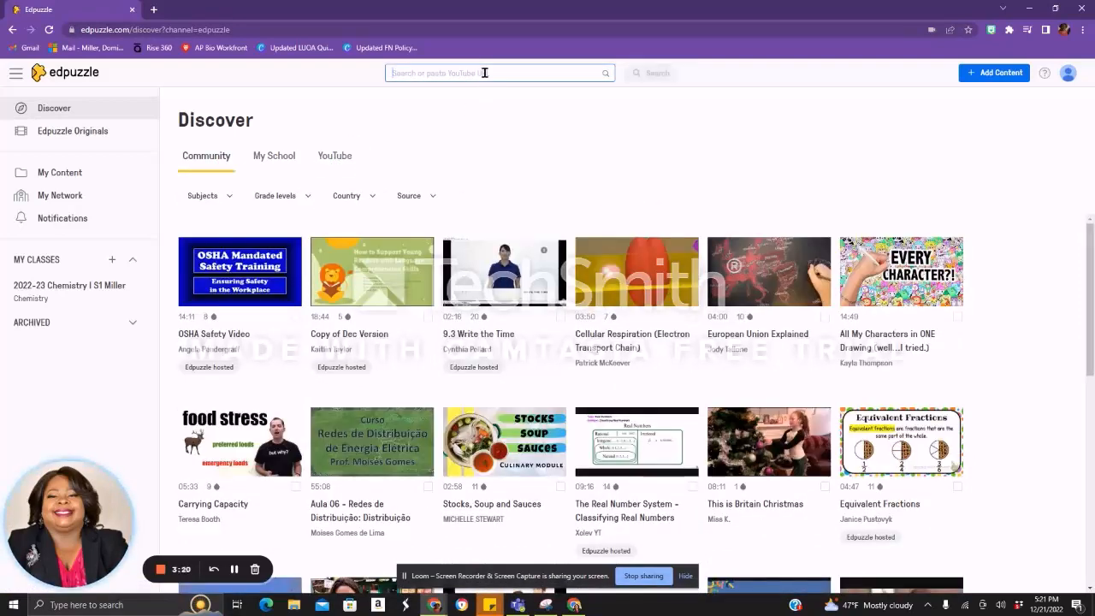
pyautogui.write('mitosis')
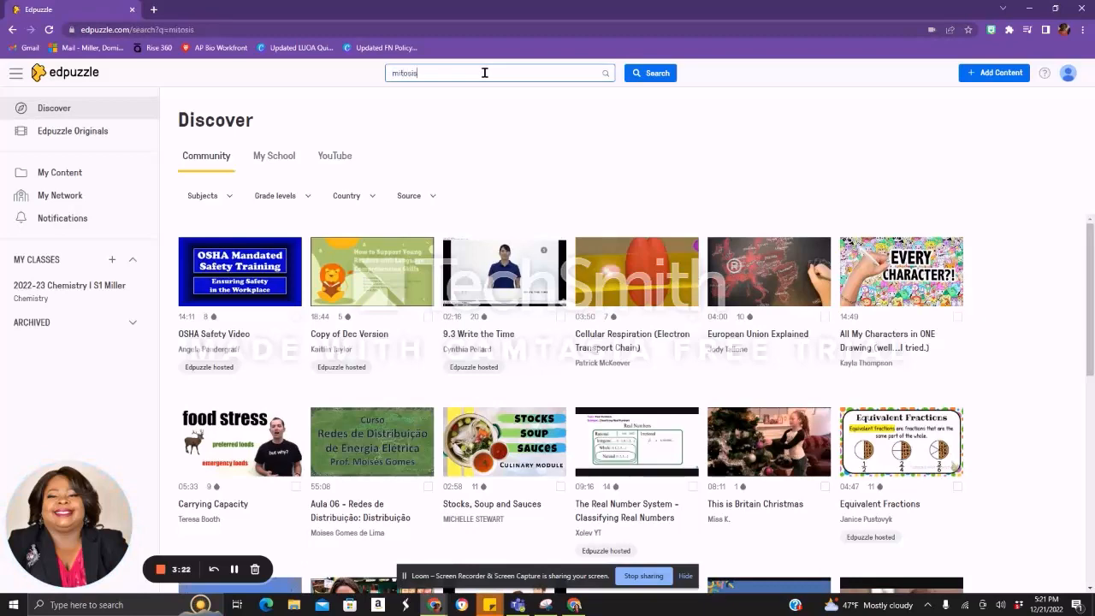
pyautogui.press('Return')
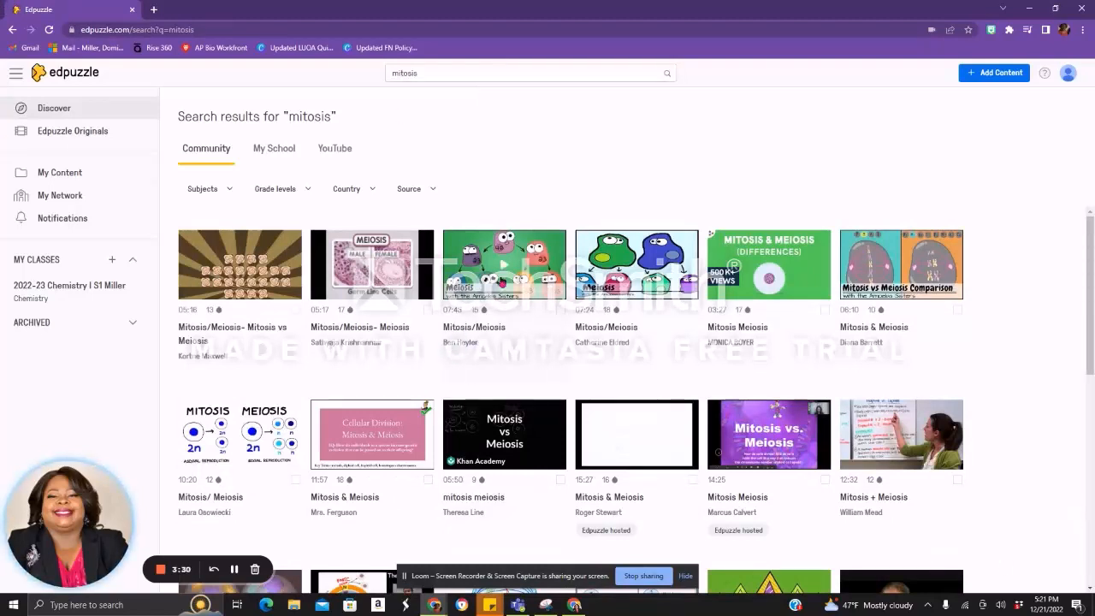
pyautogui.click(544, 332)
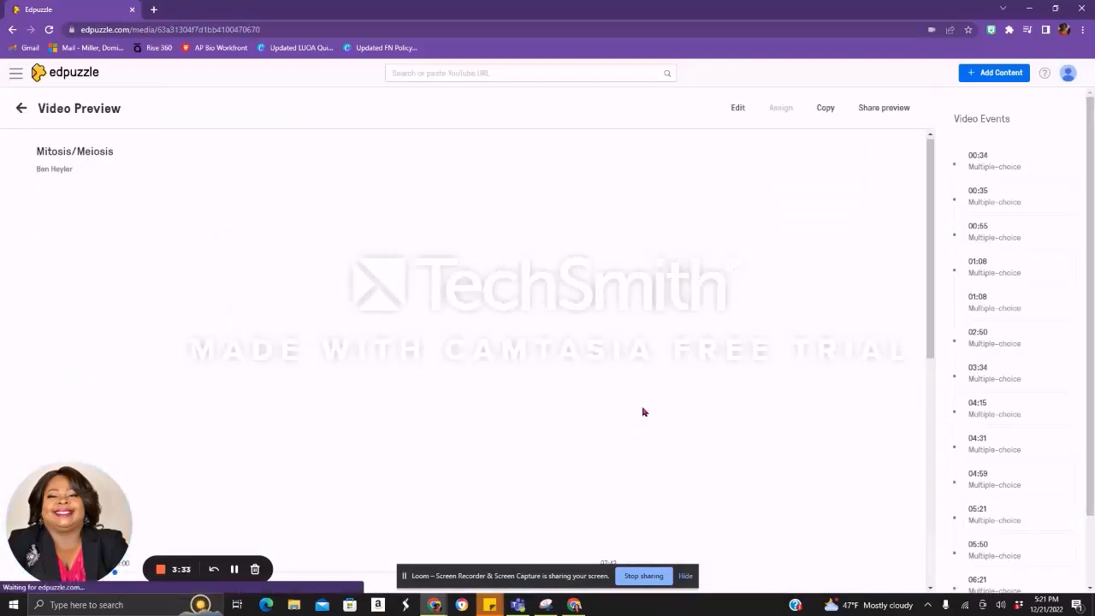
# Examine the video's preview, including its first question marker, its list of video events and the other versions.
pyautogui.scroll(-3, 622, 451)
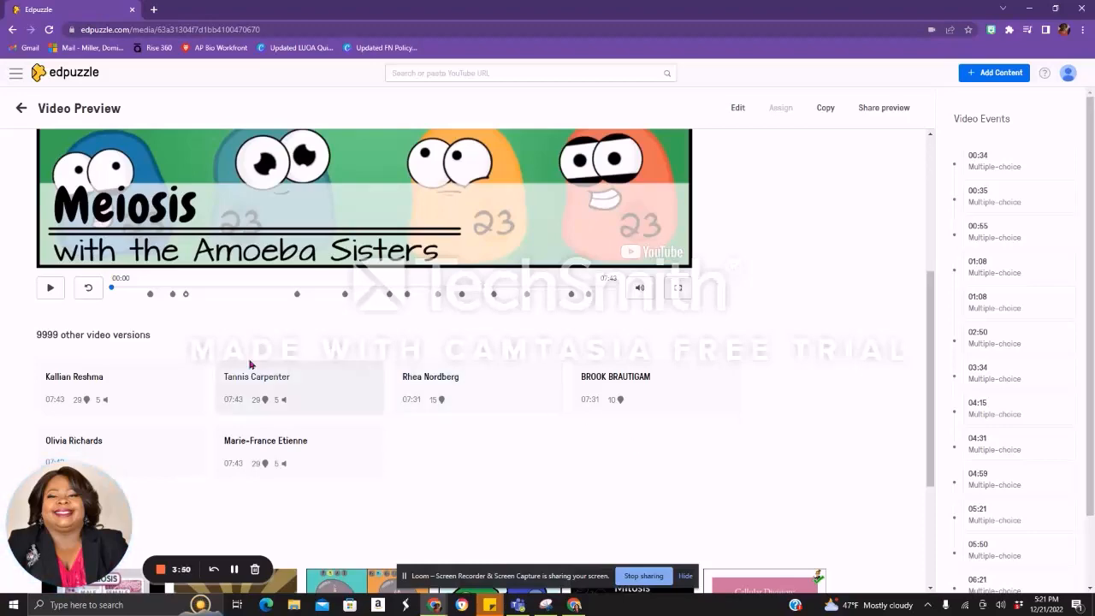
pyautogui.click(150, 294)
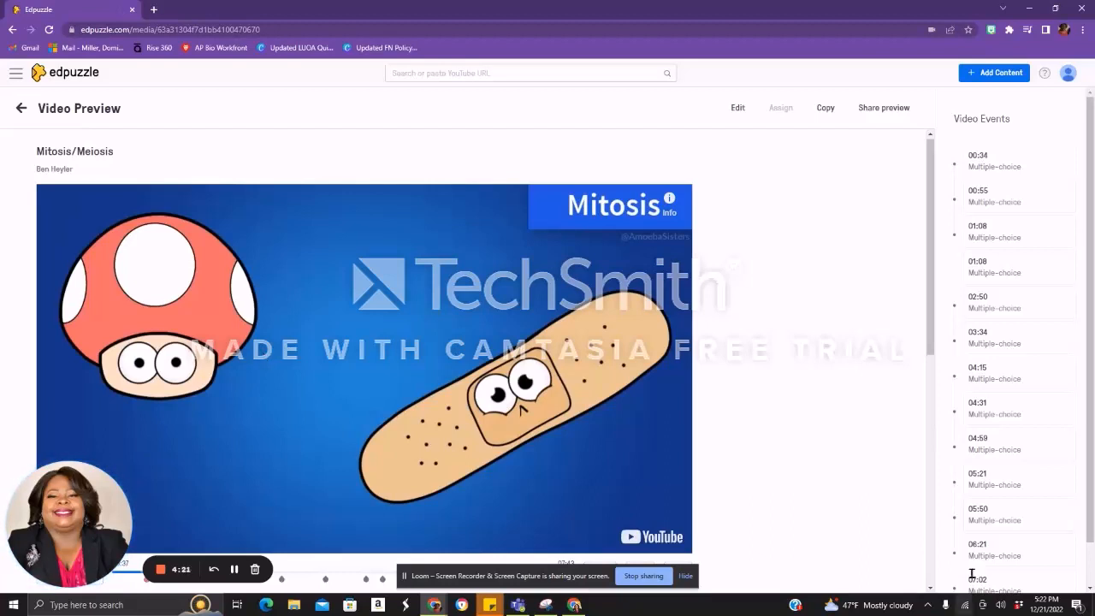
pyautogui.scroll(-1, 973, 451)
pyautogui.scroll(-3, 627, 406)
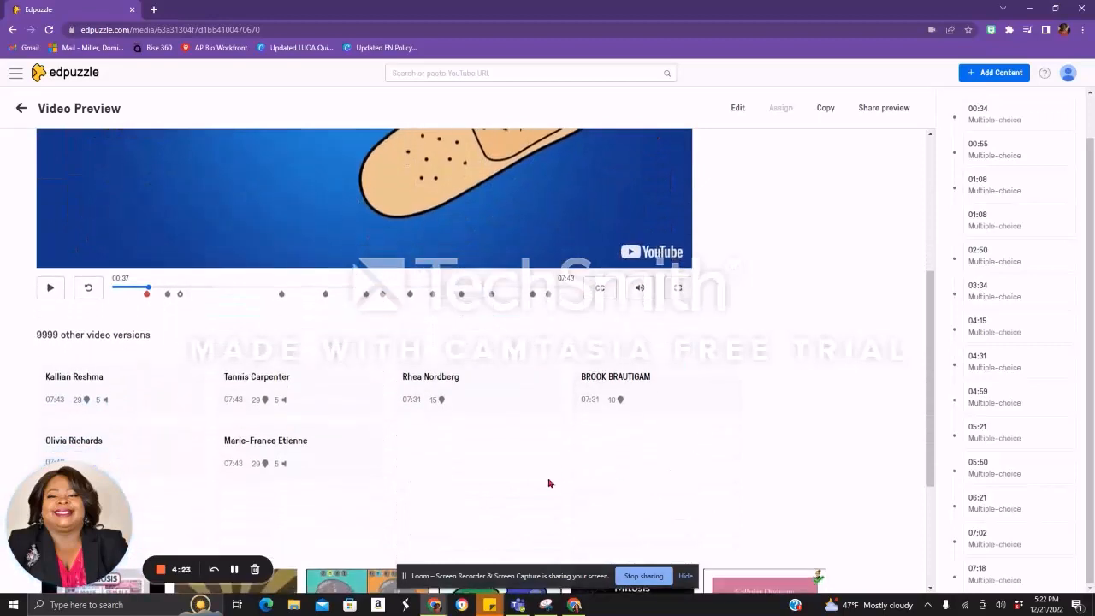
pyautogui.scroll(1, 1051, 505)
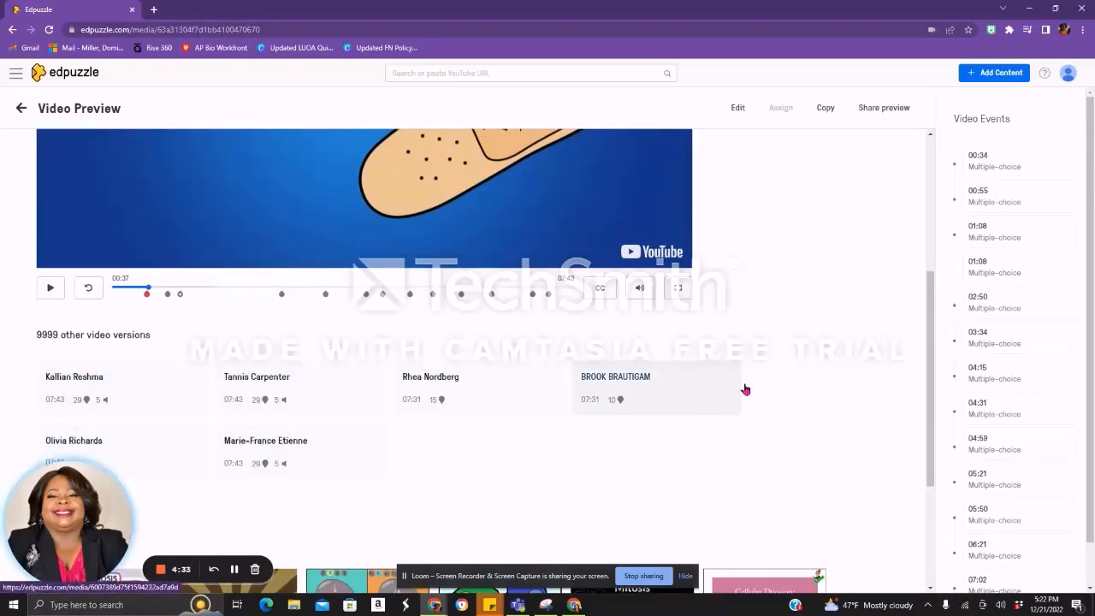
pyautogui.scroll(1, 858, 425)
pyautogui.scroll(3, 858, 426)
# Open the Mitosis/Meiosis video for editing and display its embedded question at 00:35.
pyautogui.click(738, 109)
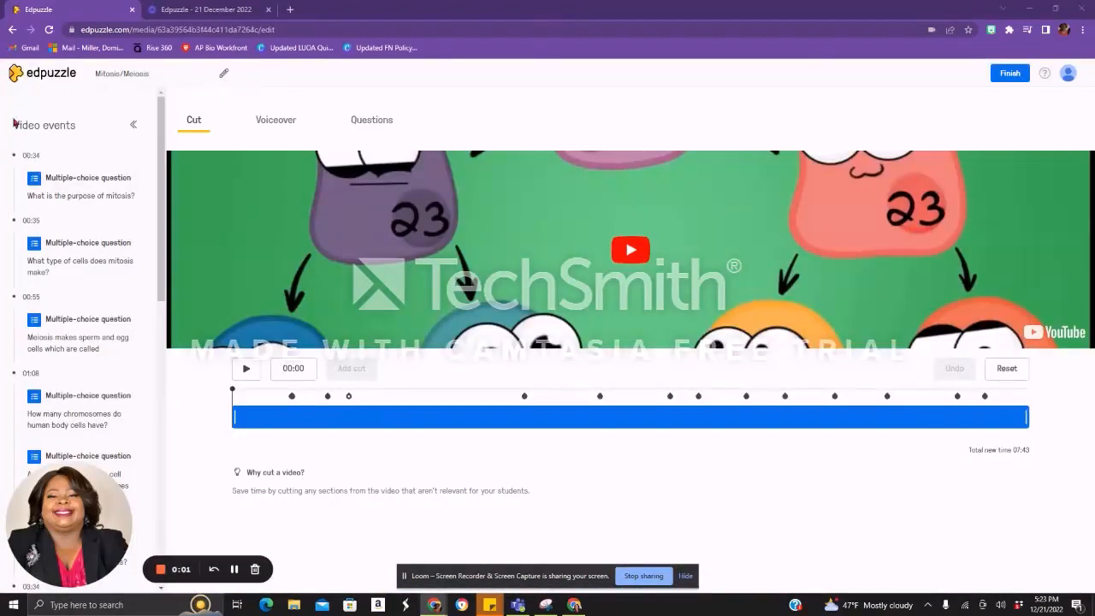
pyautogui.click(374, 124)
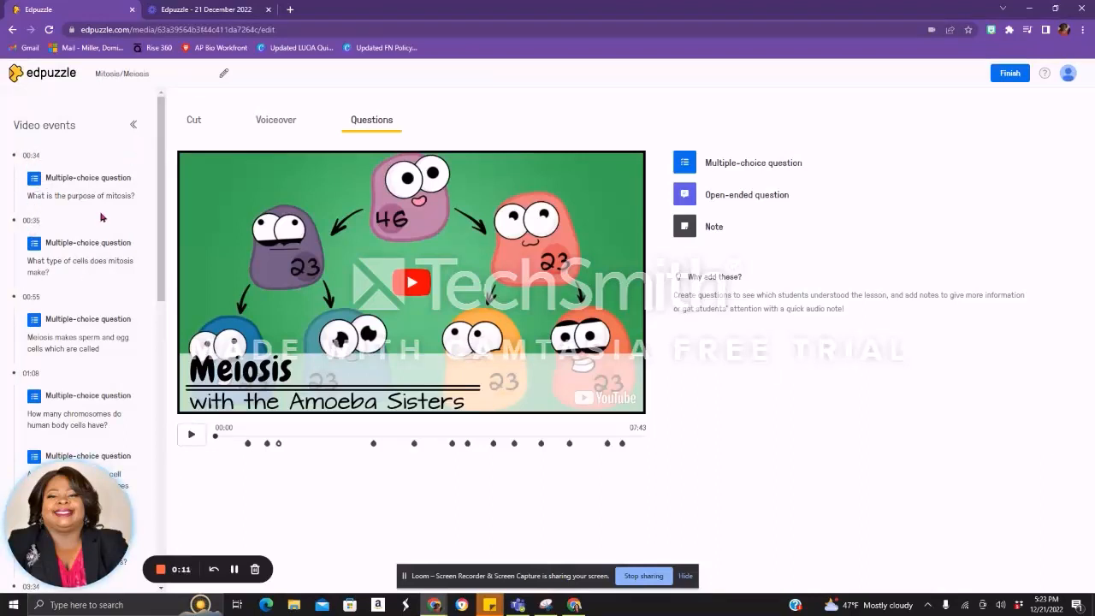
pyautogui.scroll(-2, 103, 216)
pyautogui.click(245, 444)
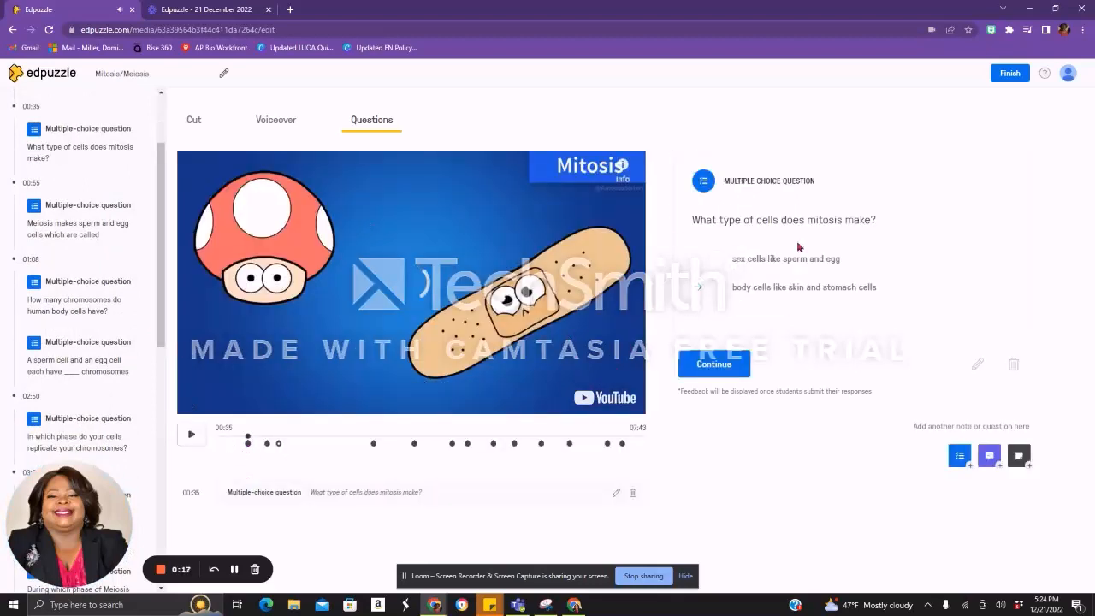
# Edit the 00:35 question, marking the blank third choice correct and trying the open-ended question and note types.
pyautogui.click(978, 367)
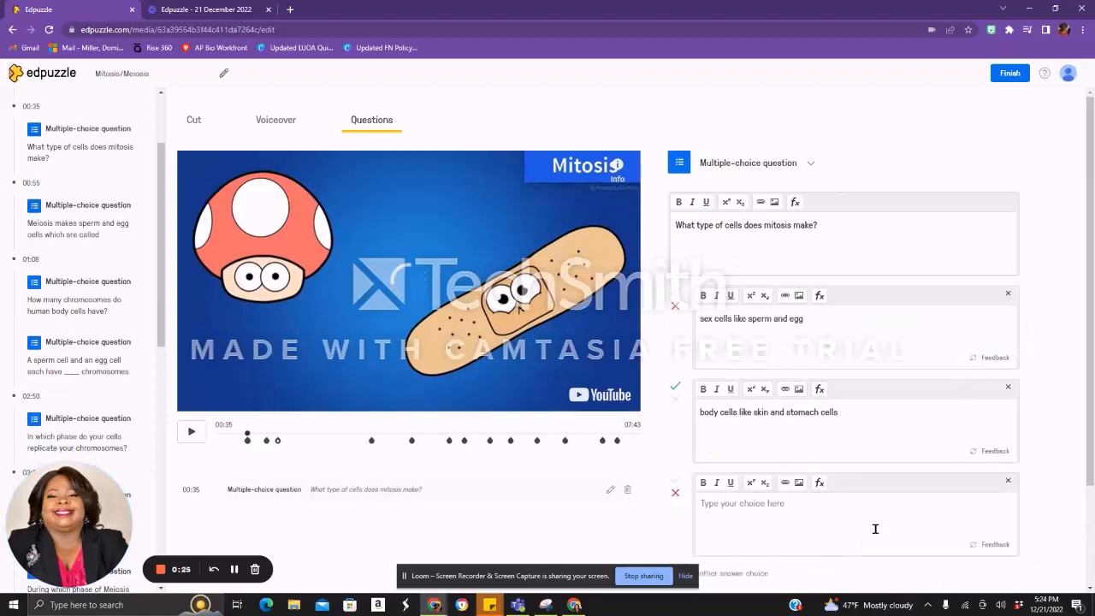
pyautogui.click(677, 494)
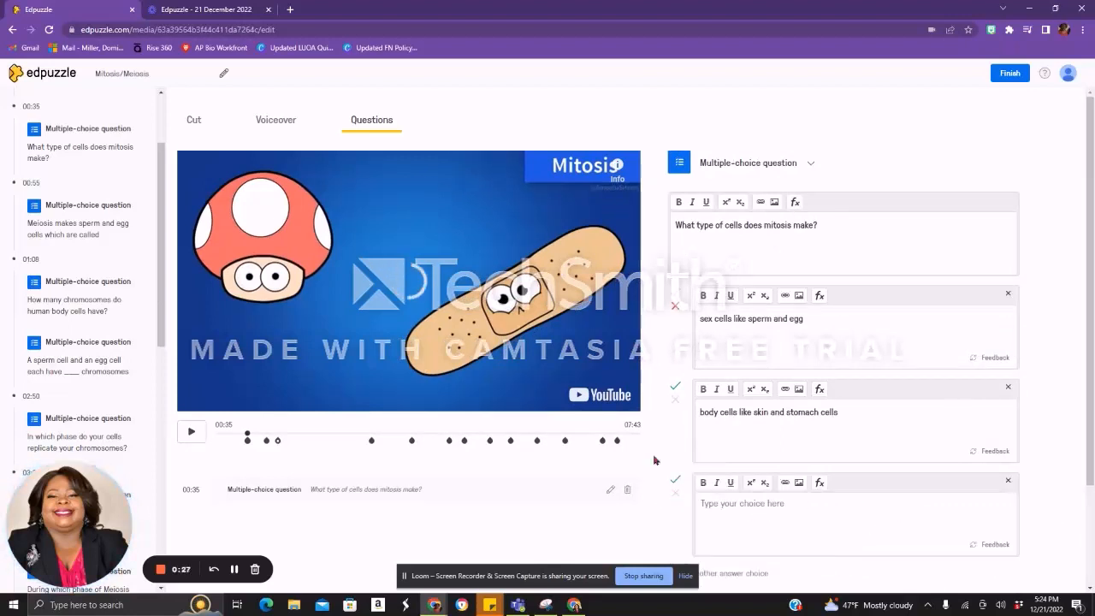
pyautogui.click(811, 163)
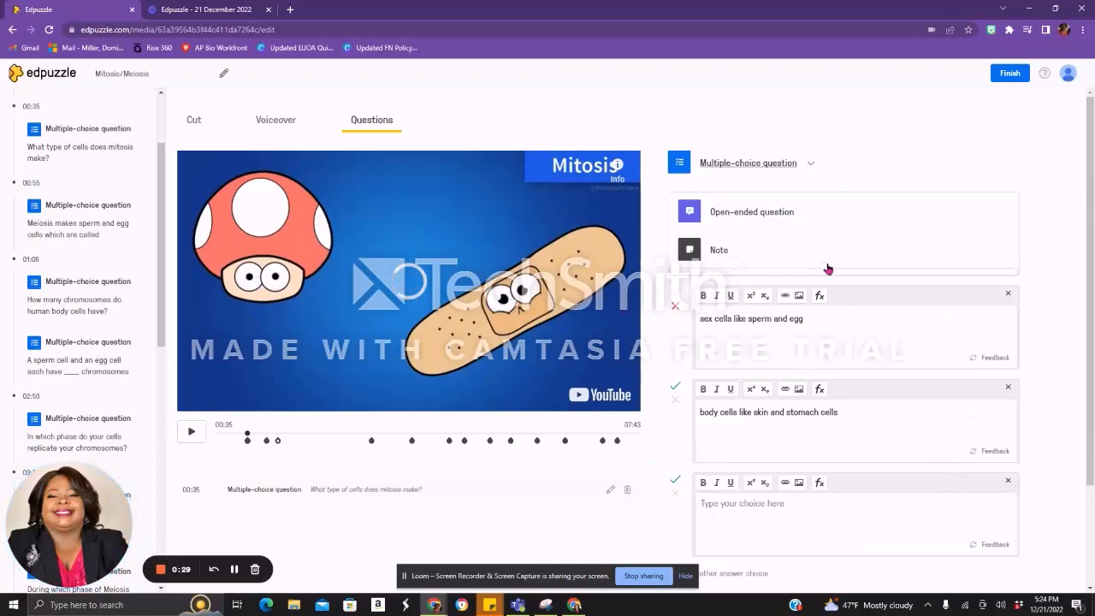
pyautogui.click(745, 214)
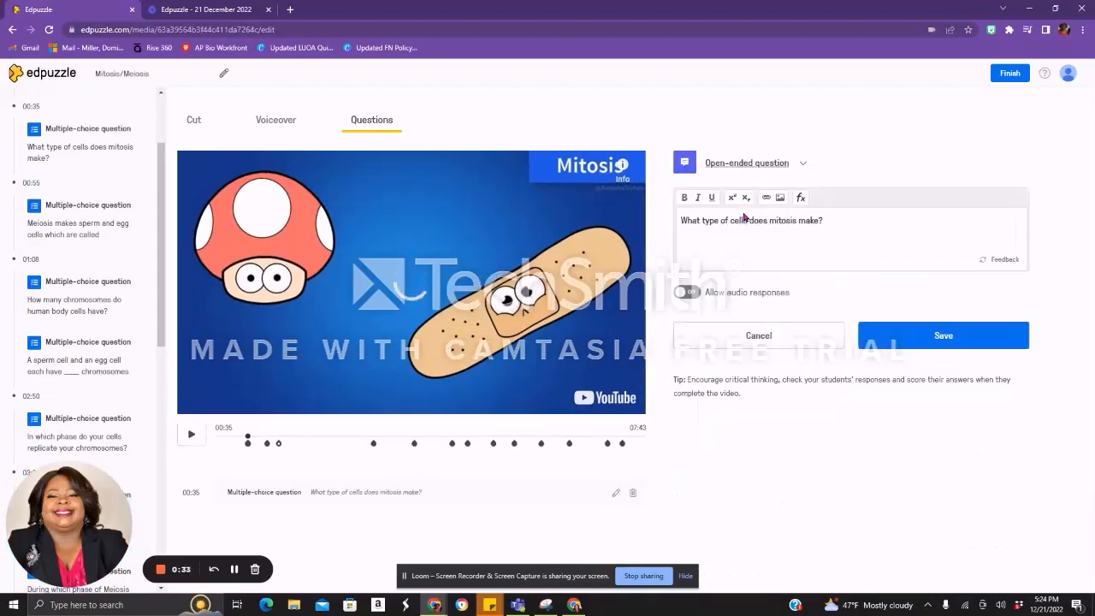
pyautogui.click(805, 163)
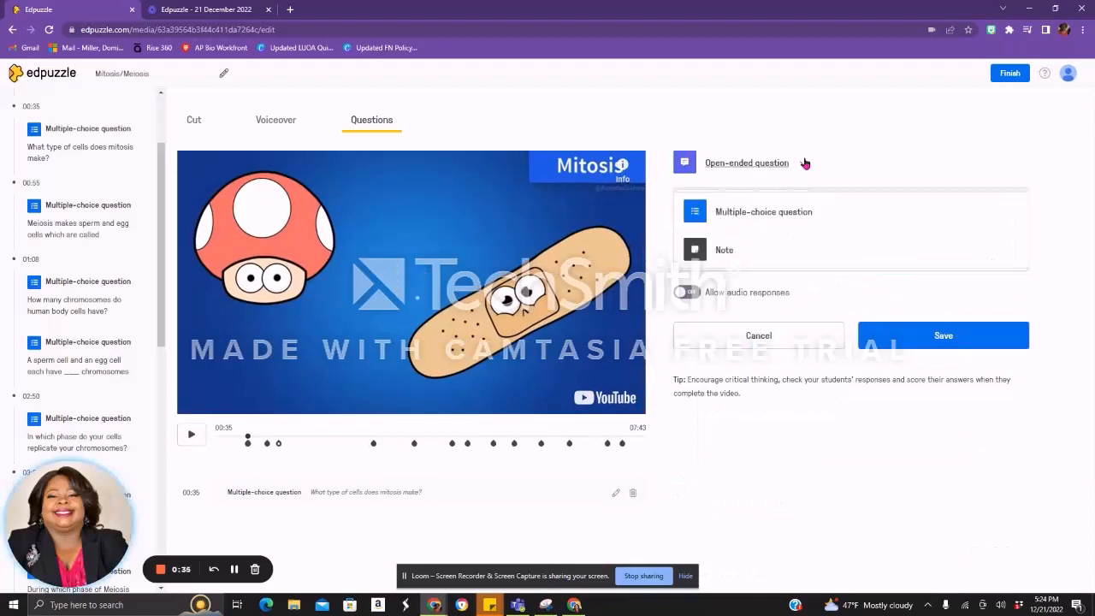
pyautogui.click(754, 250)
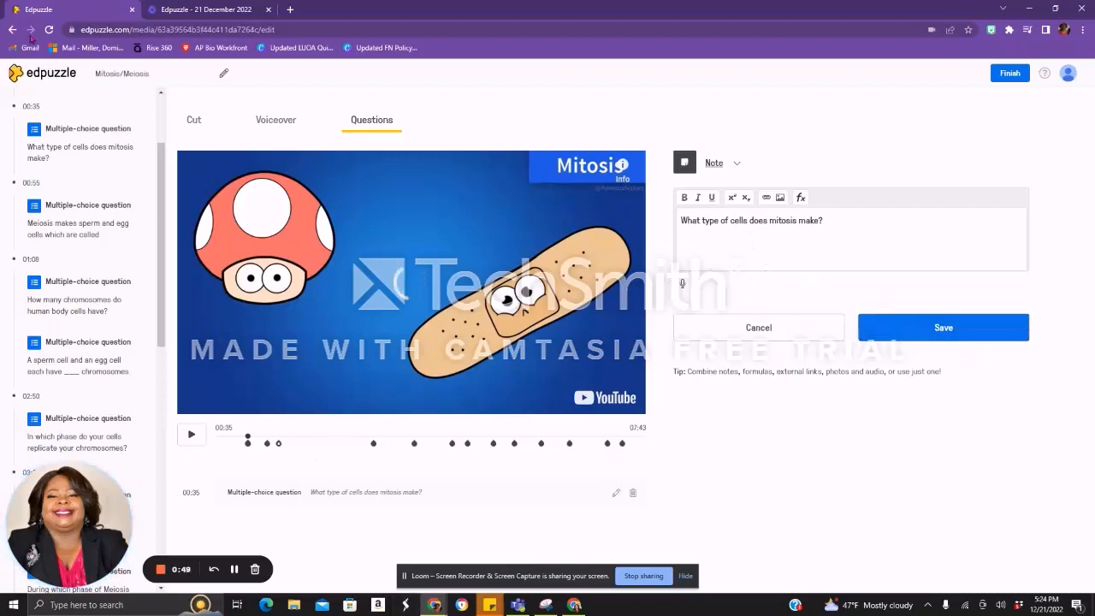
pyautogui.click(282, 127)
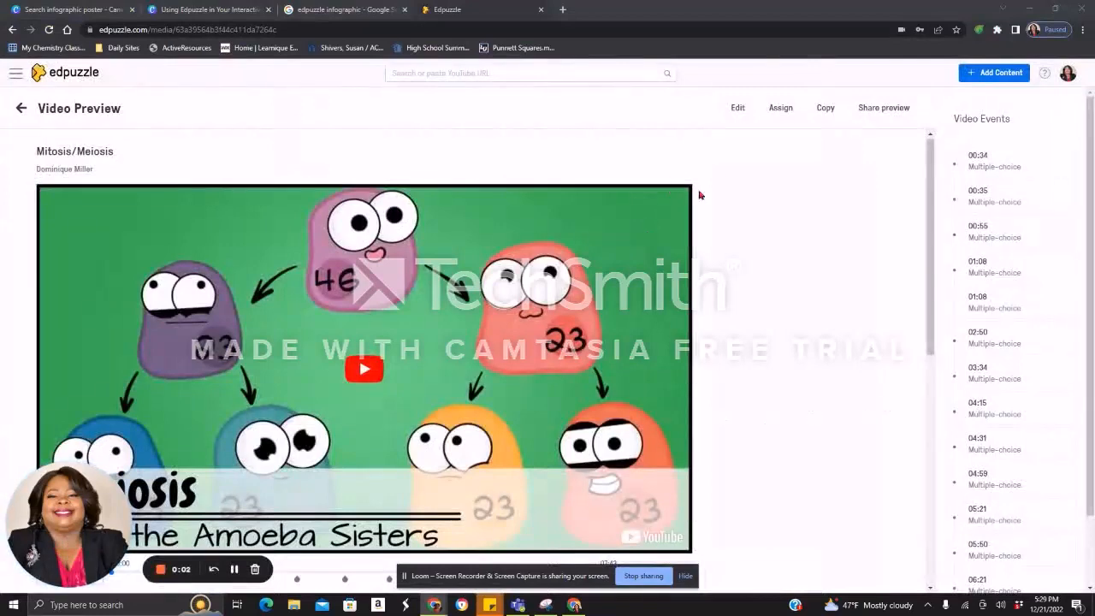
# Assign the Mitosis/Meiosis video to all Chemistry students with no due date, skipping prevented and closed captions turned on.
pyautogui.click(781, 110)
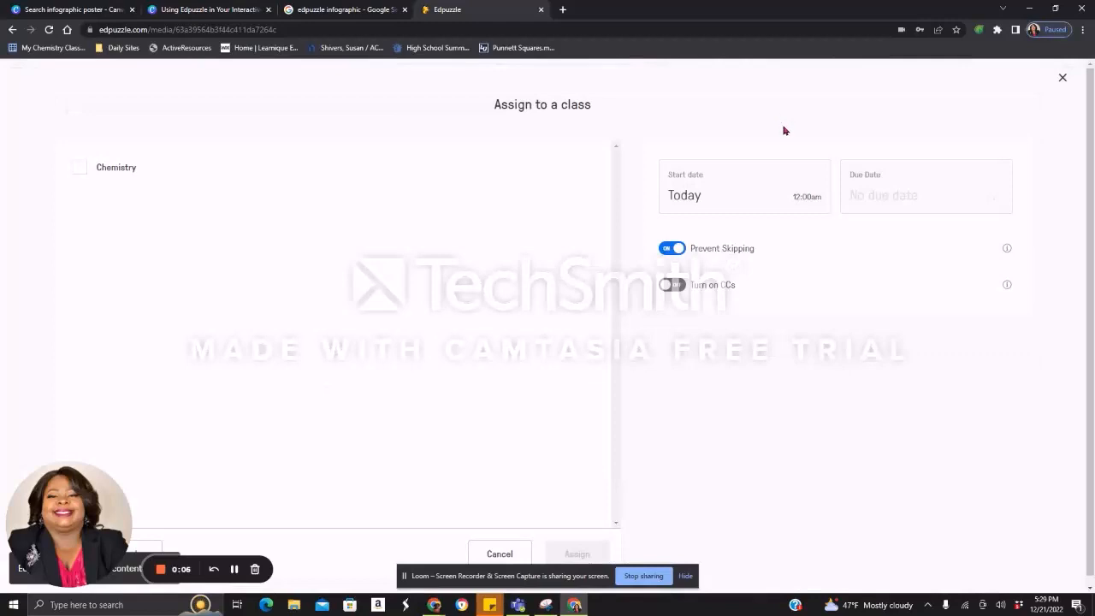
pyautogui.click(78, 169)
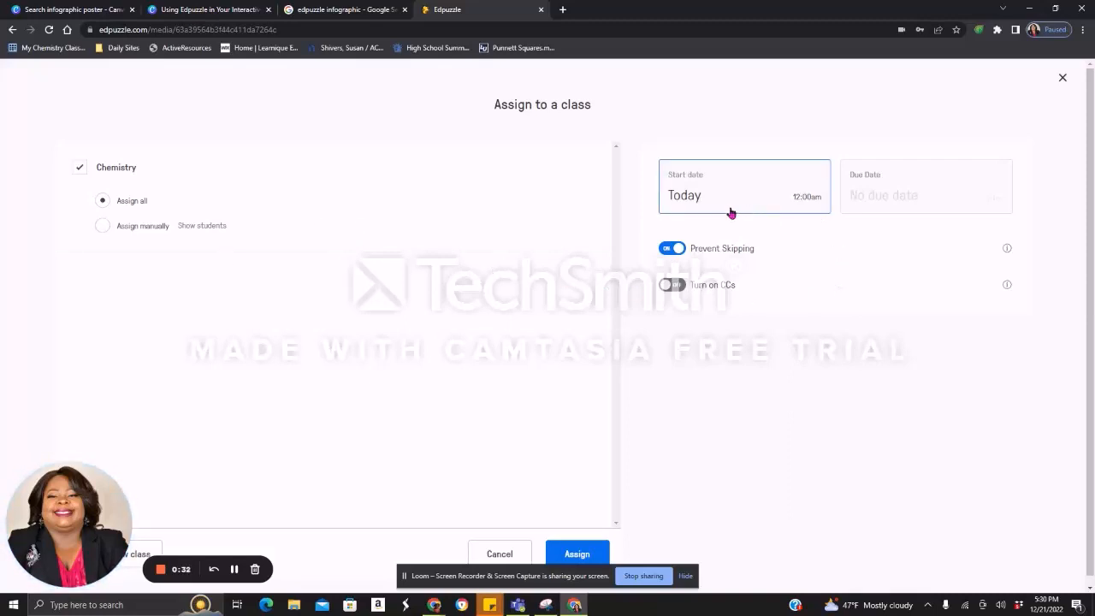
pyautogui.click(909, 197)
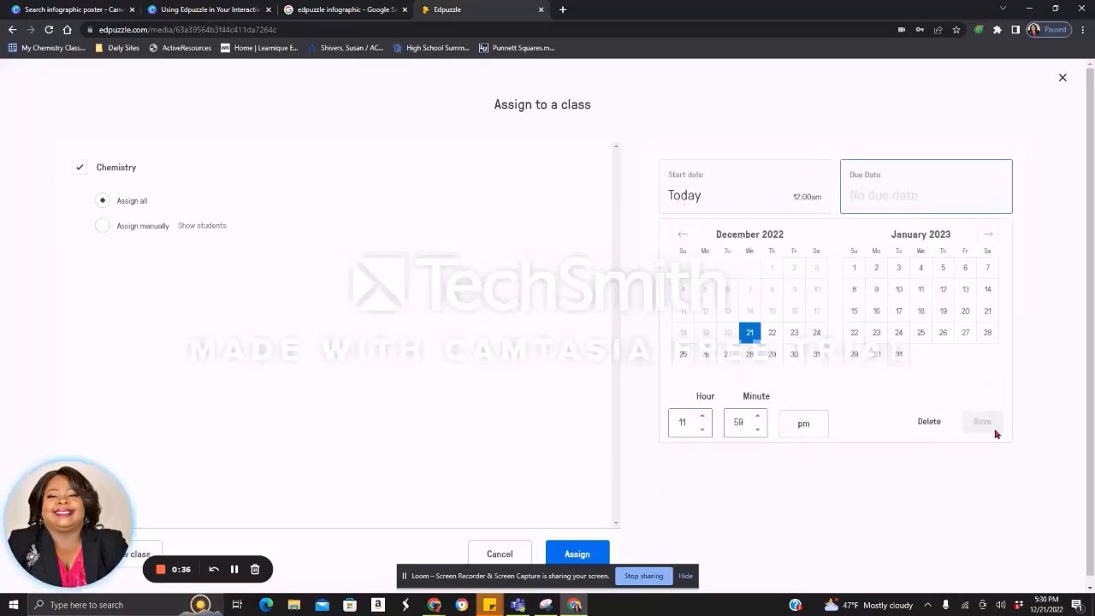
pyautogui.click(929, 422)
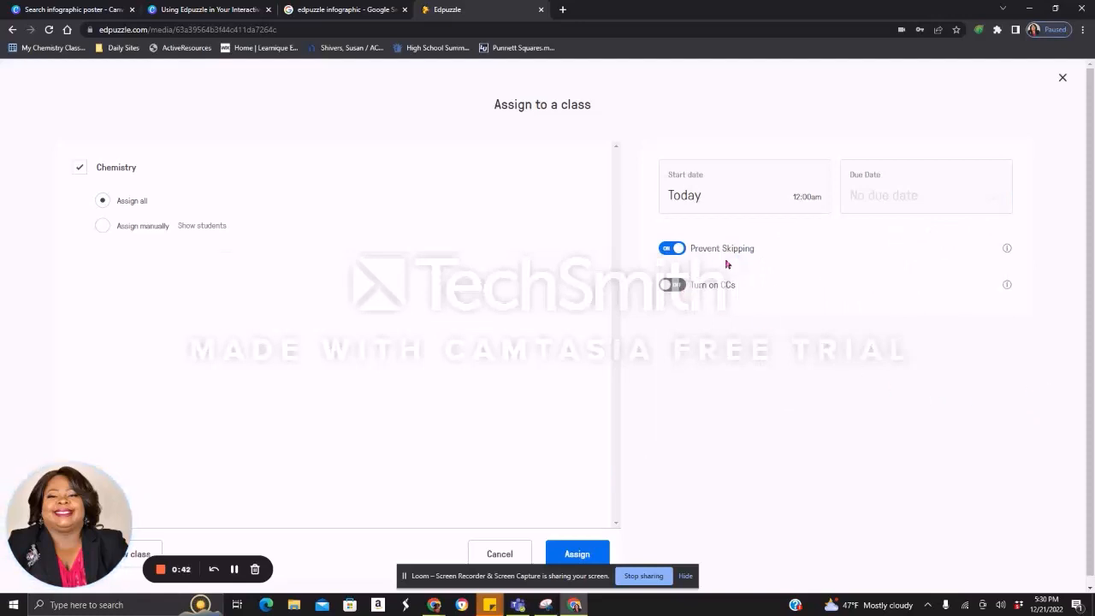
pyautogui.click(676, 285)
pyautogui.scroll(-1, 567, 542)
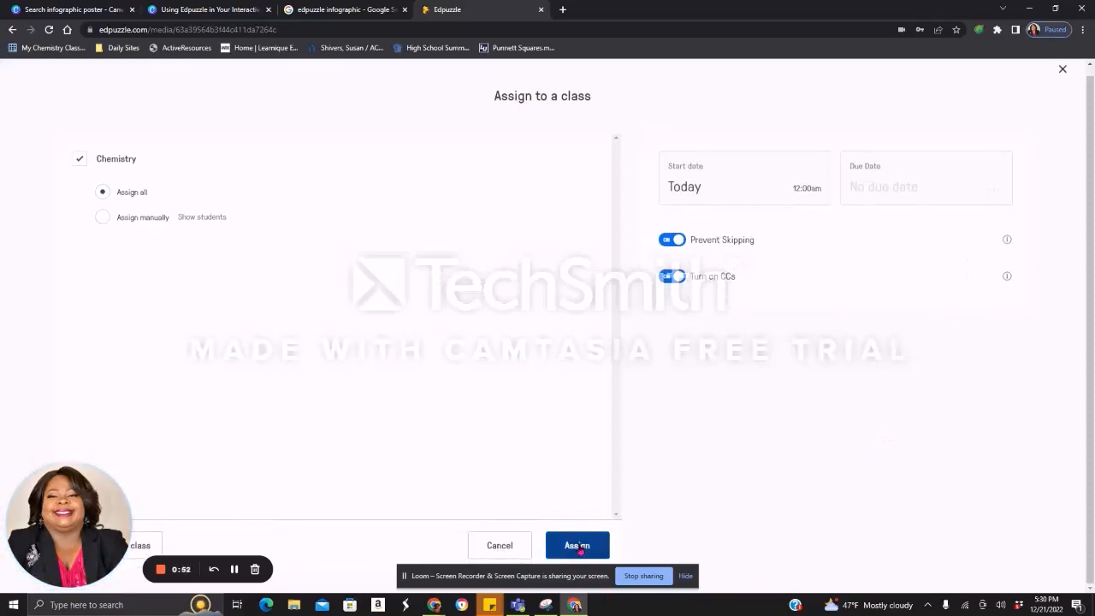
pyautogui.click(581, 551)
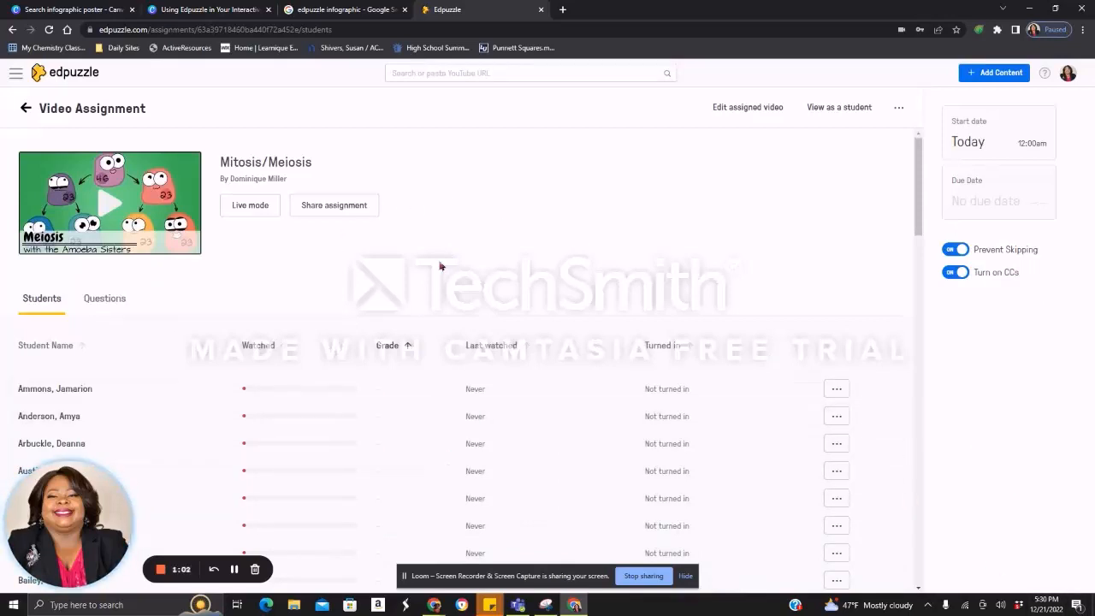
# Copy the Mitosis/Meiosis assignment's direct link from its sharing options and close them.
pyautogui.click(343, 210)
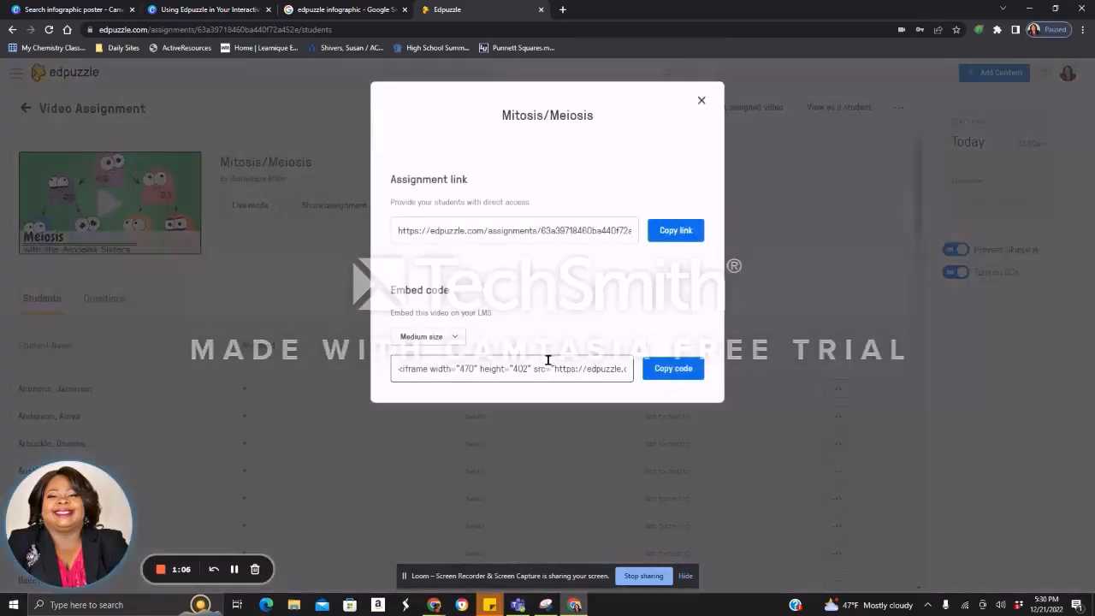
pyautogui.click(682, 234)
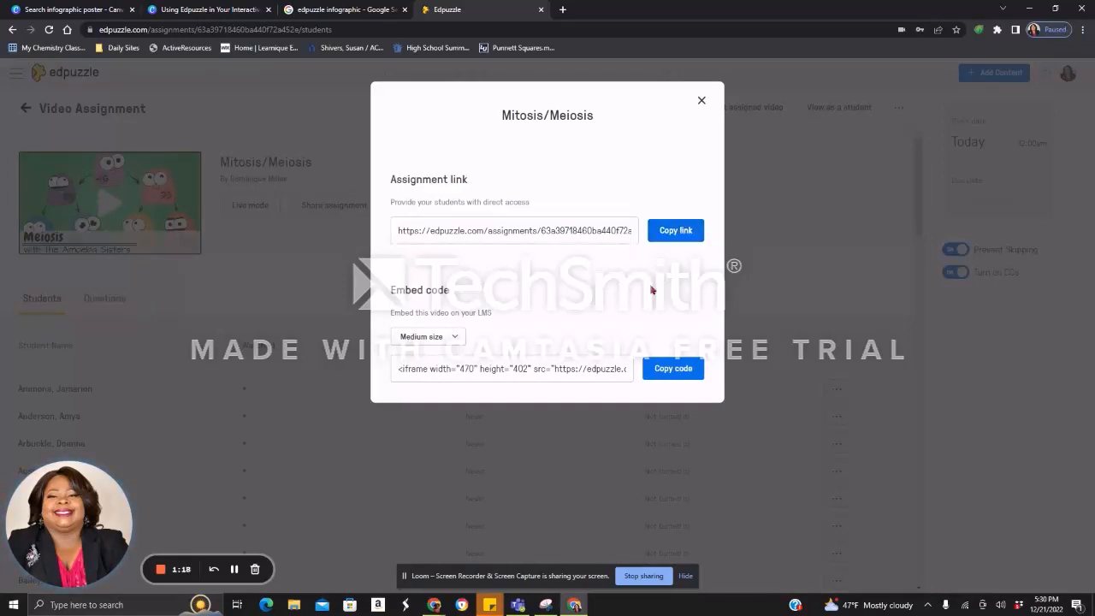
pyautogui.click(702, 103)
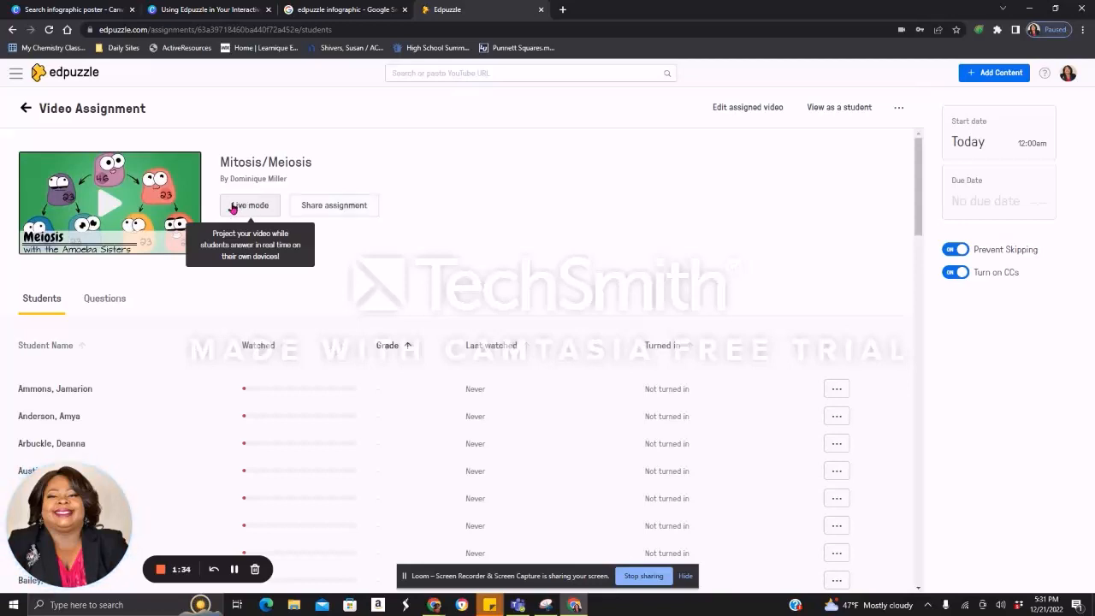
# Launch the Live Mode waiting screen for the Mitosis/Meiosis assignment and return to the assignment page.
pyautogui.click(251, 207)
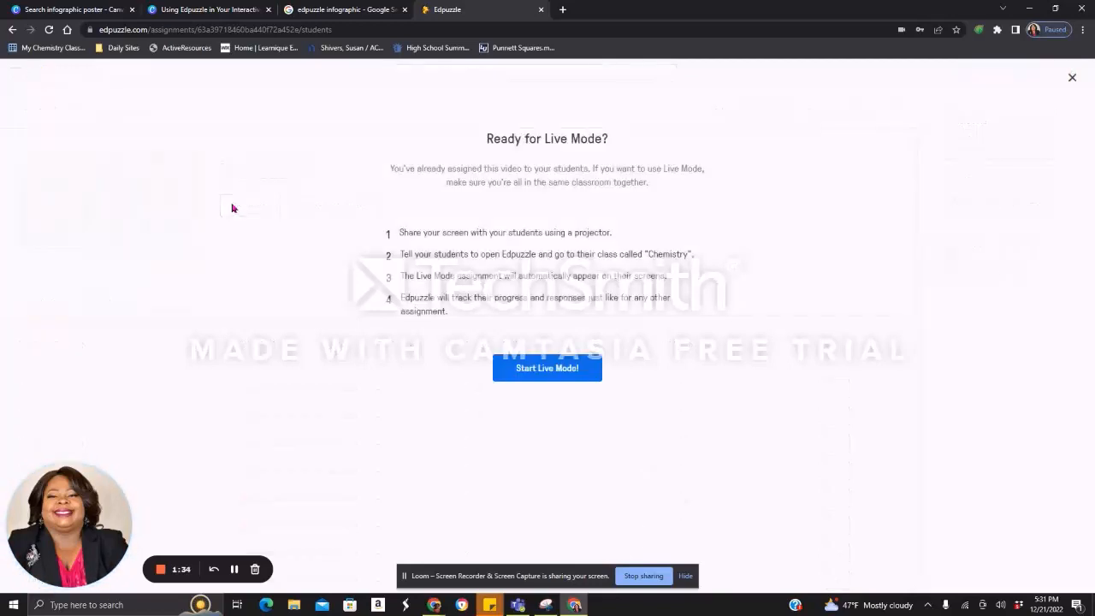
pyautogui.click(575, 375)
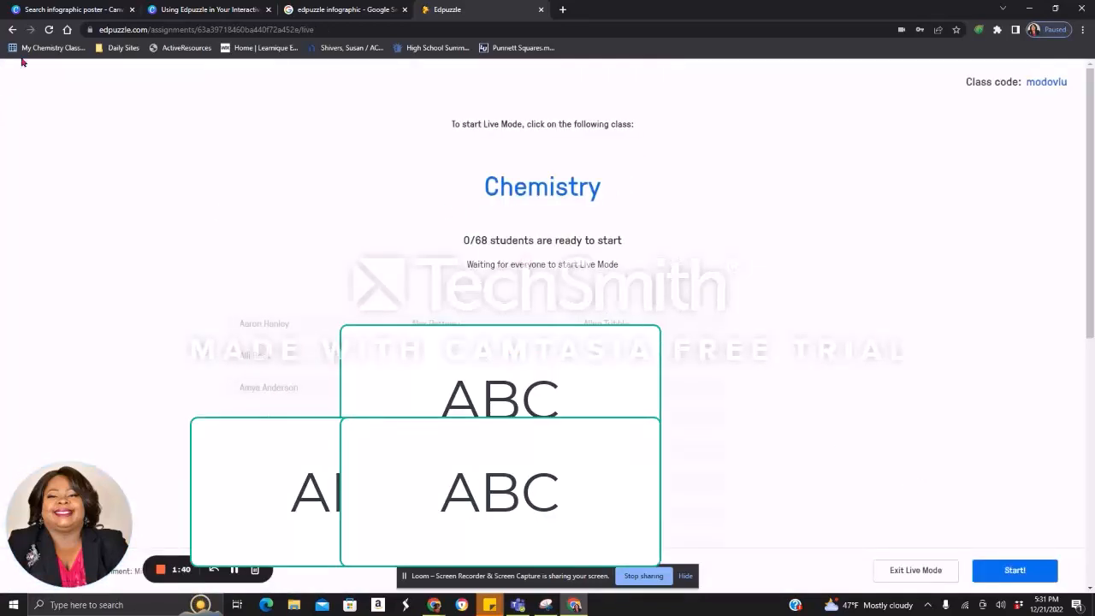
pyautogui.click(13, 30)
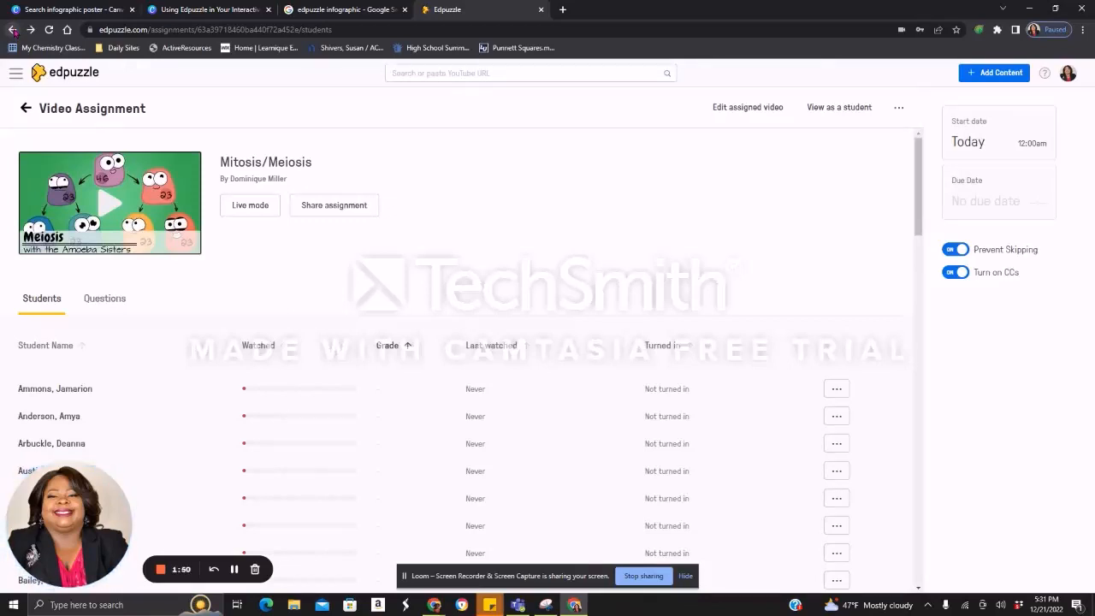
# Open the Chemistry class and look through its class members, gradebook and assignments.
pyautogui.click(13, 29)
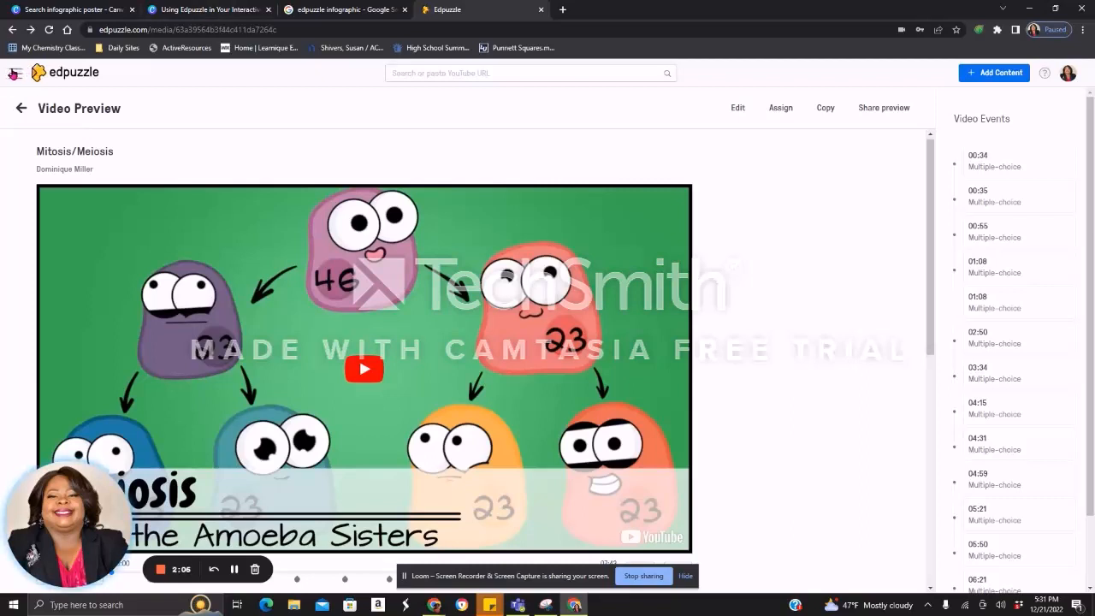
pyautogui.click(13, 74)
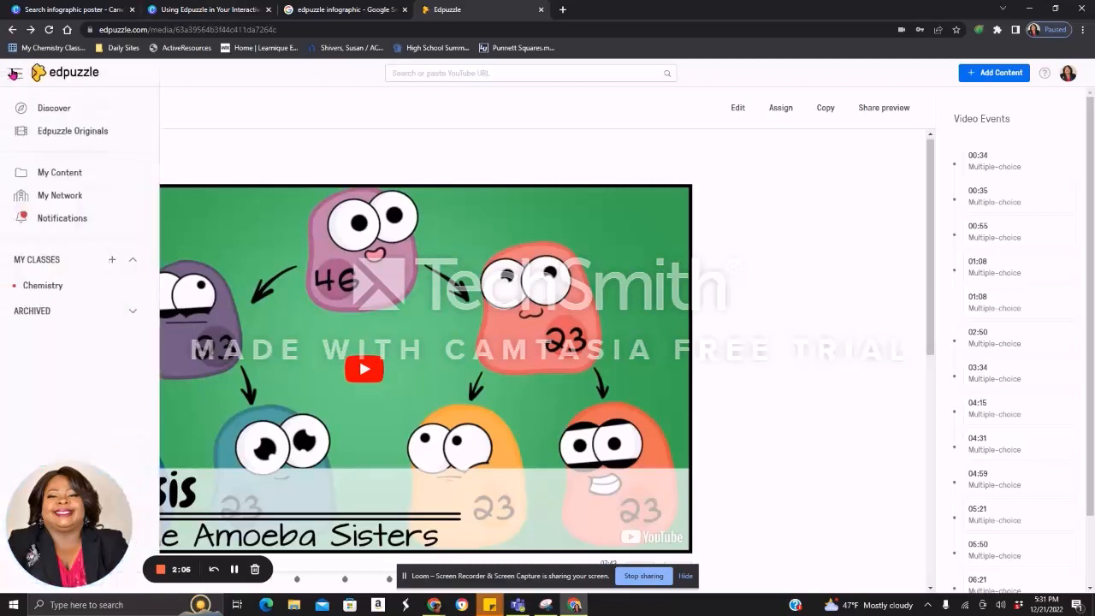
pyautogui.click(55, 286)
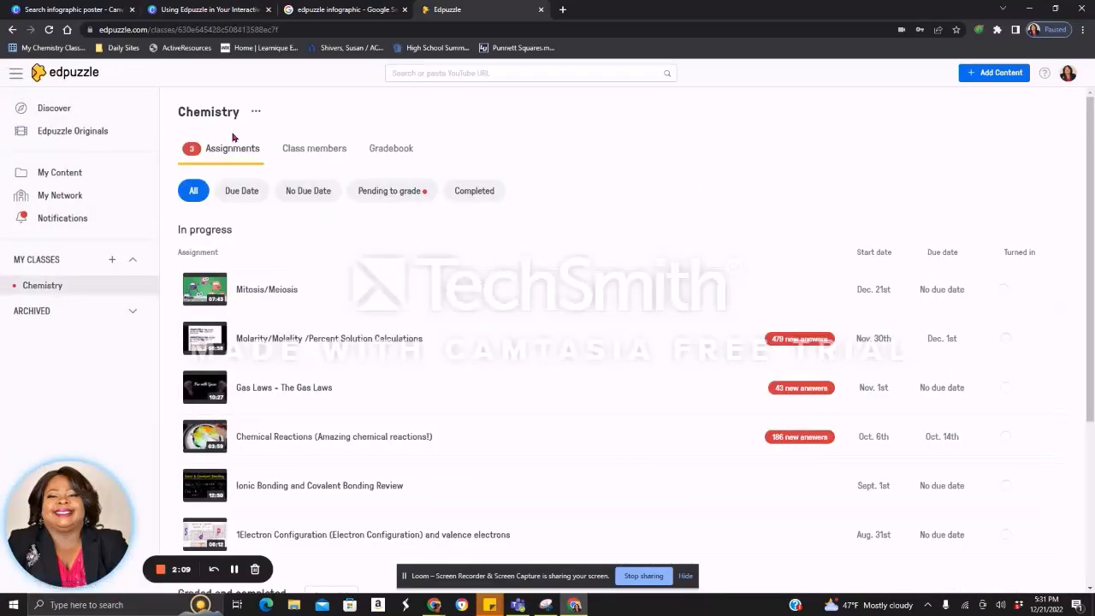
pyautogui.click(317, 152)
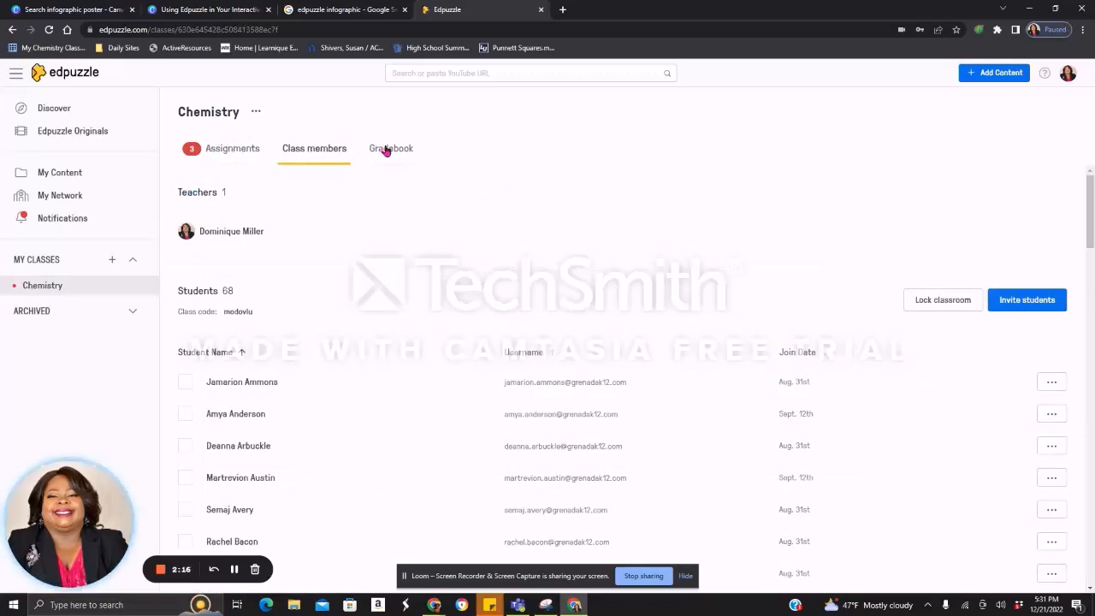
pyautogui.click(386, 151)
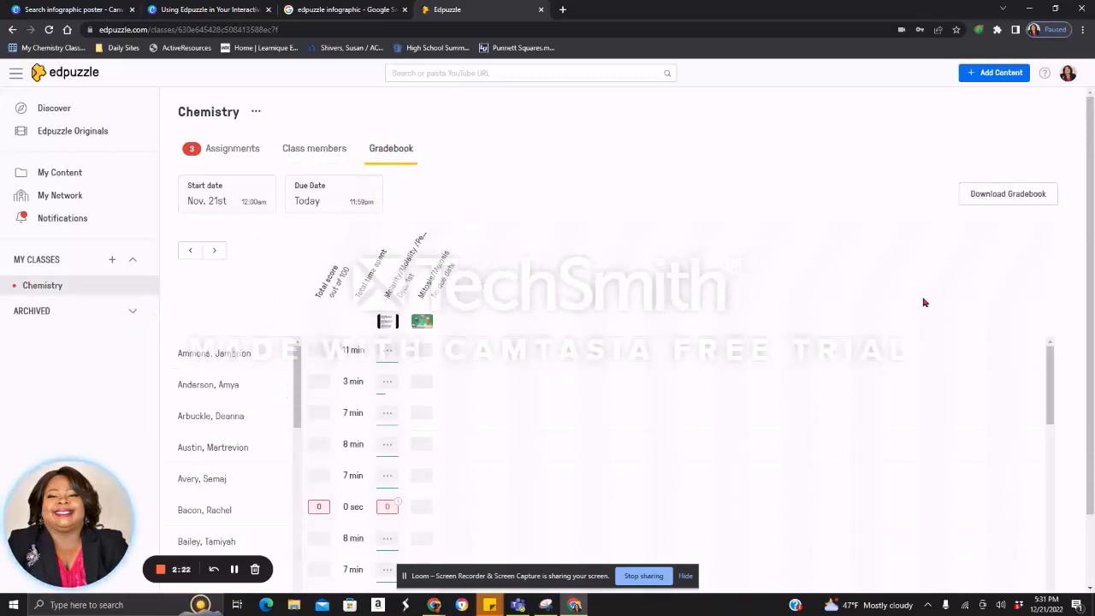
pyautogui.click(317, 150)
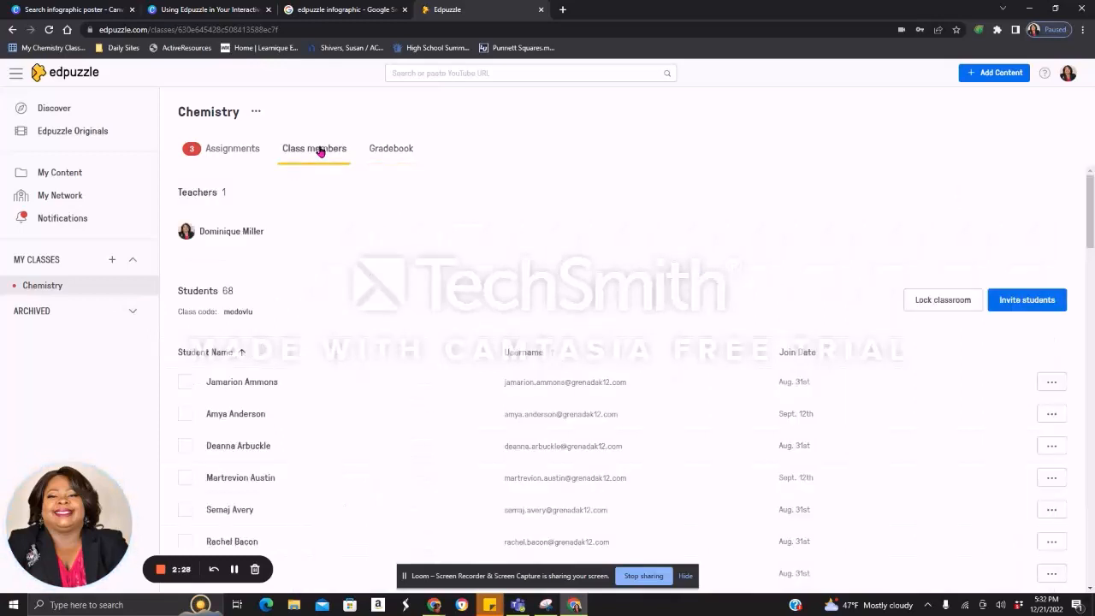
pyautogui.click(222, 147)
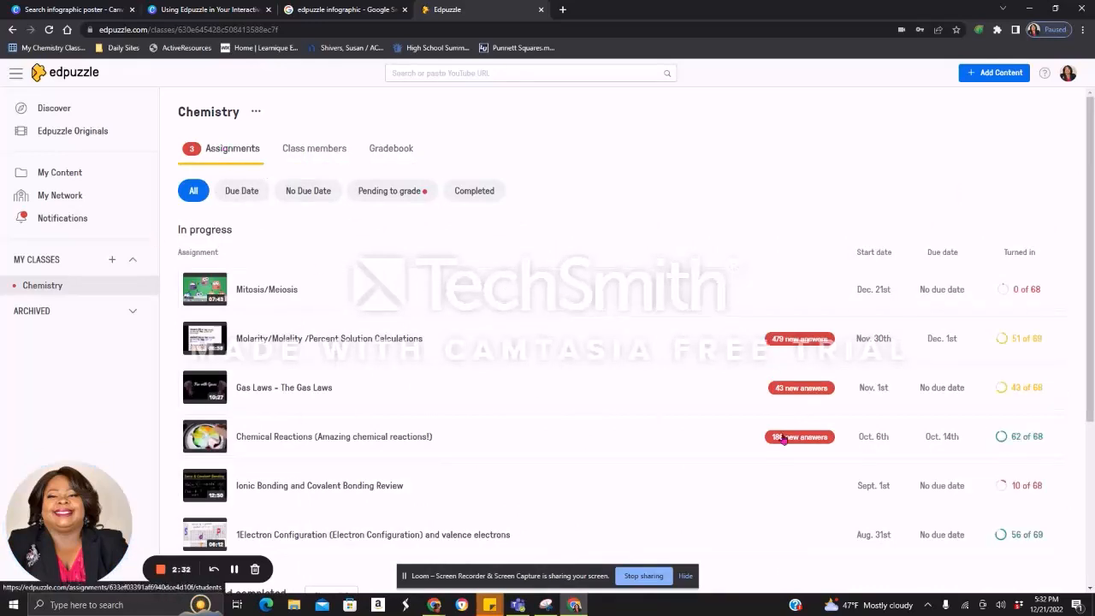
# Open the Molarity/Molality /Percent Solution Calculations assignment and review its question results through to the open-ended questions.
pyautogui.scroll(-1, 772, 436)
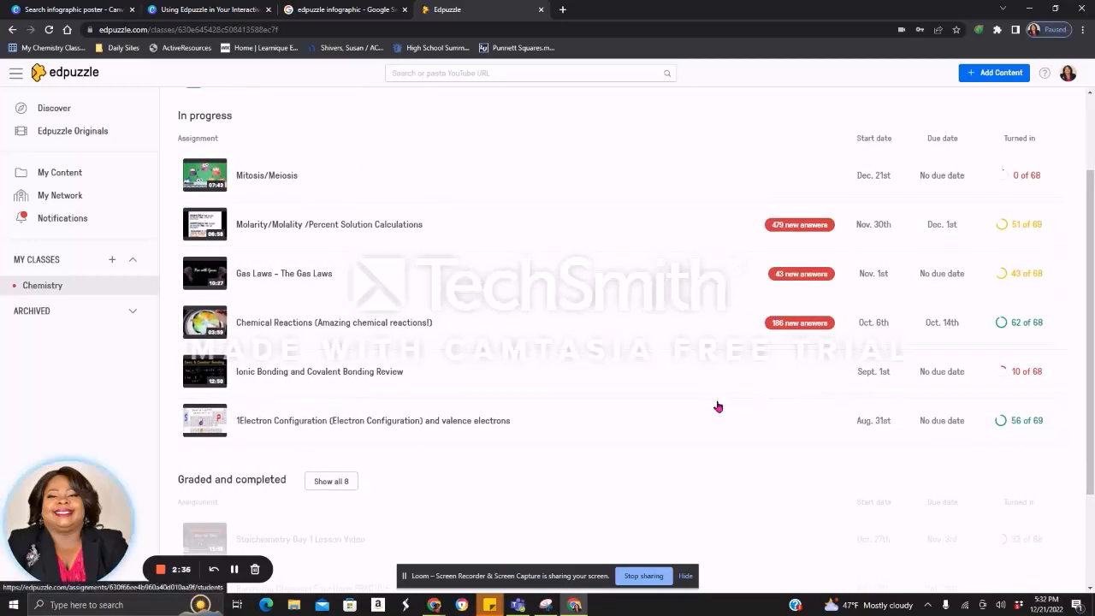
pyautogui.scroll(1, 726, 409)
pyautogui.click(810, 285)
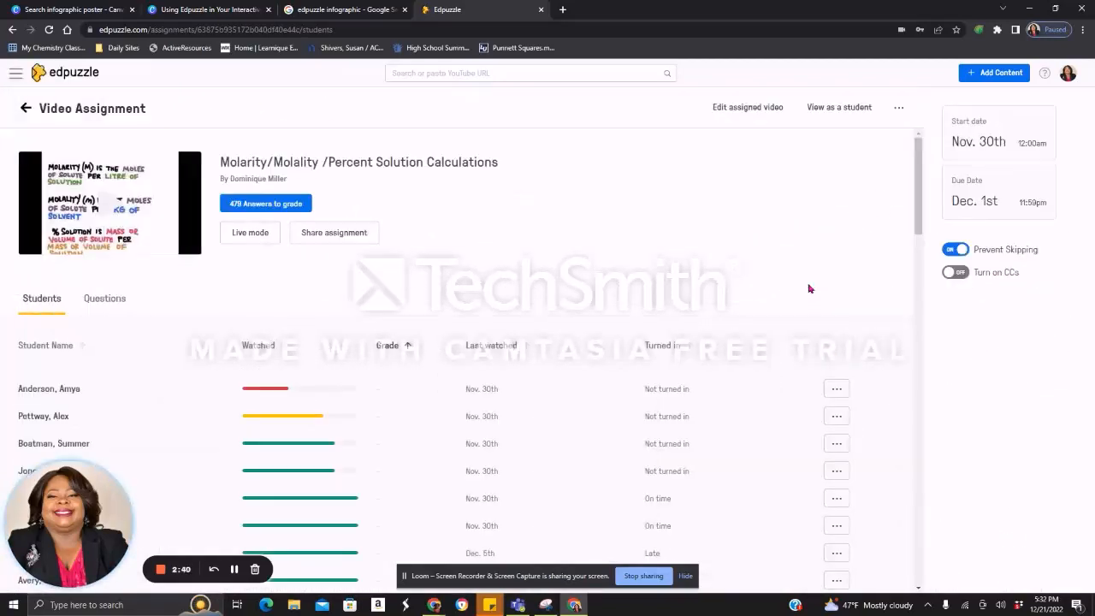
pyautogui.click(103, 304)
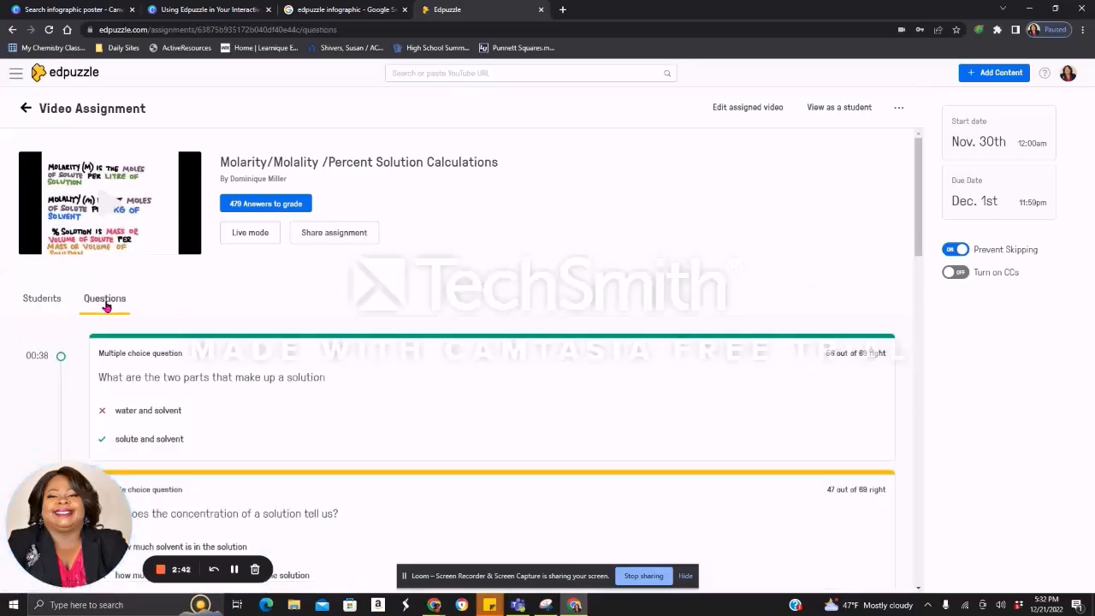
pyautogui.scroll(-2, 914, 412)
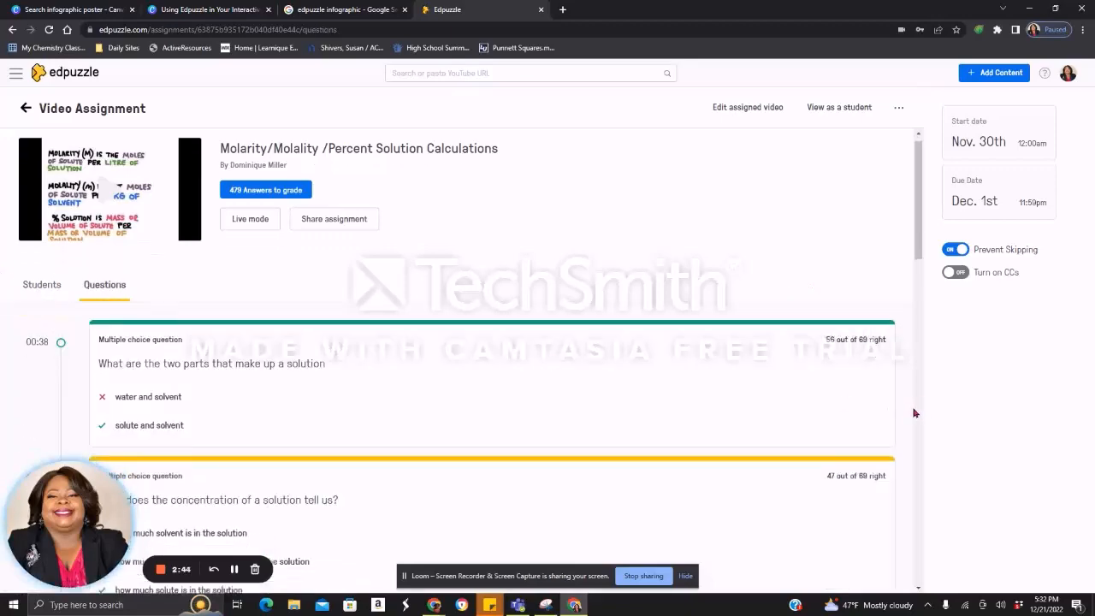
pyautogui.scroll(-10, 914, 415)
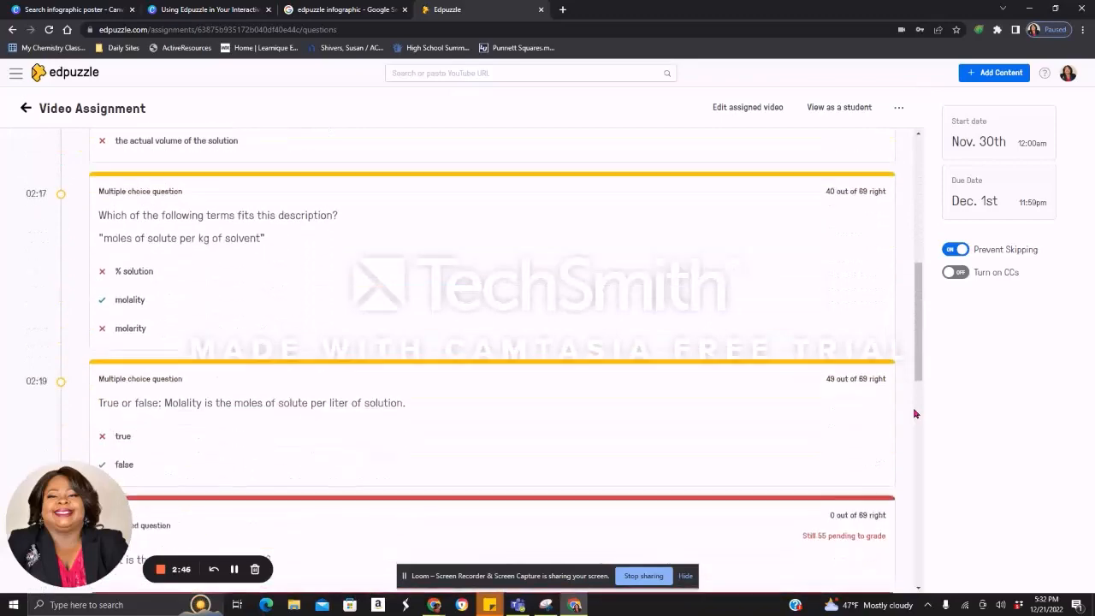
pyautogui.scroll(-4, 914, 414)
pyautogui.scroll(2, 914, 414)
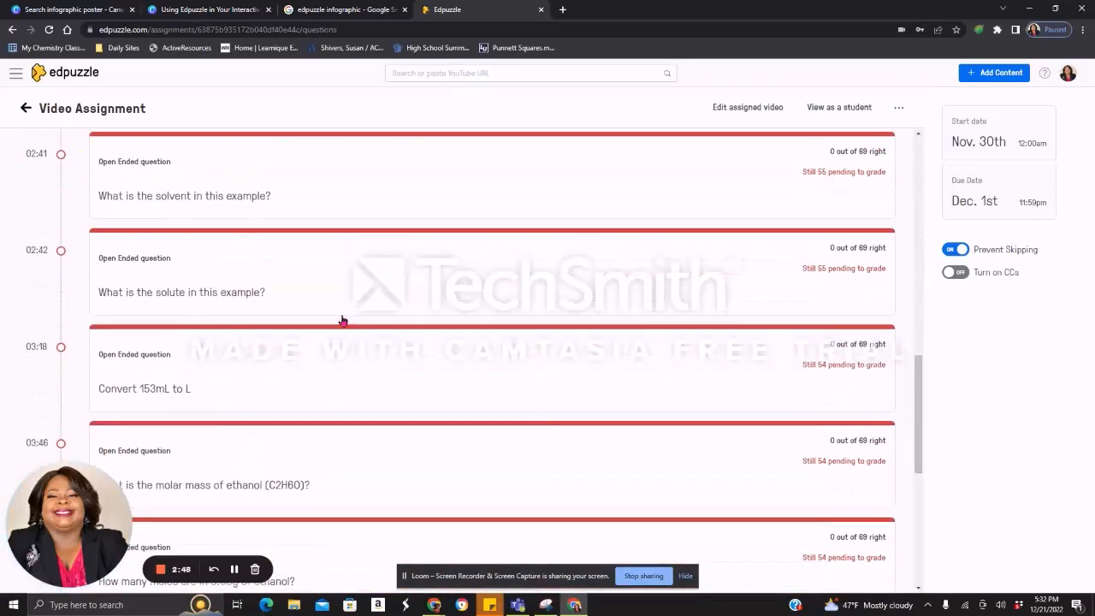
# Review the students' ungraded answers to the 02:42 question "What is the solute in this example?" and return to the Chemistry assignments.
pyautogui.click(839, 273)
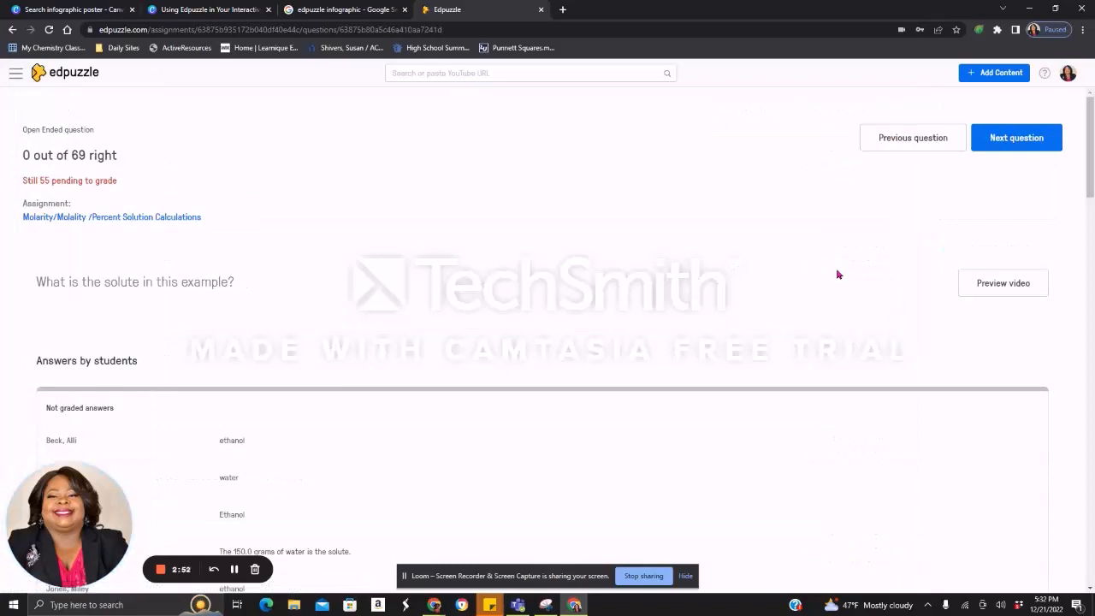
pyautogui.scroll(-2, 1037, 366)
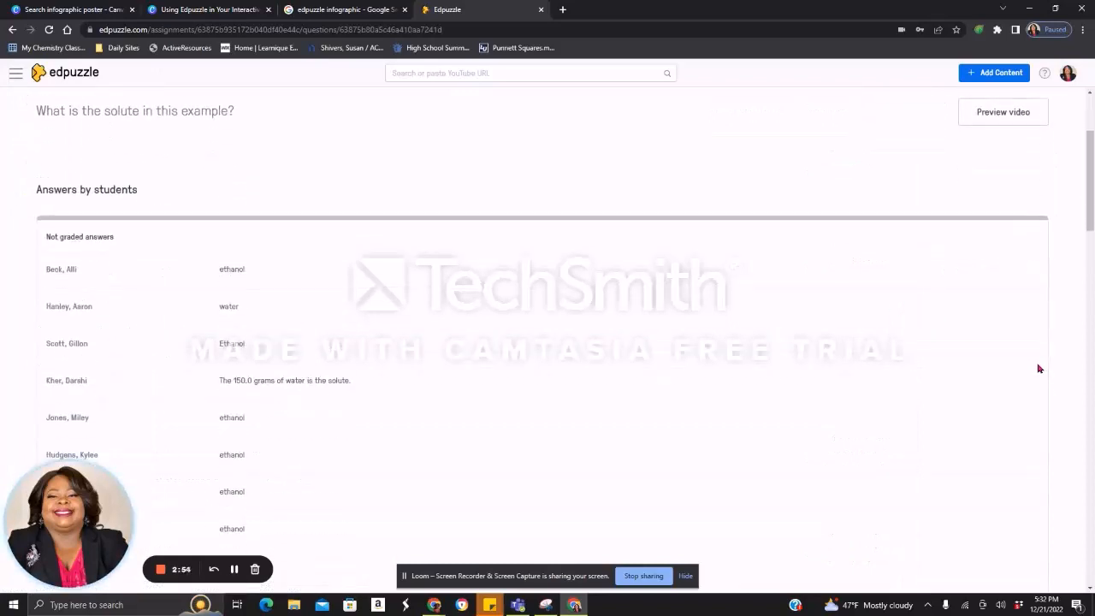
pyautogui.scroll(-6, 1039, 367)
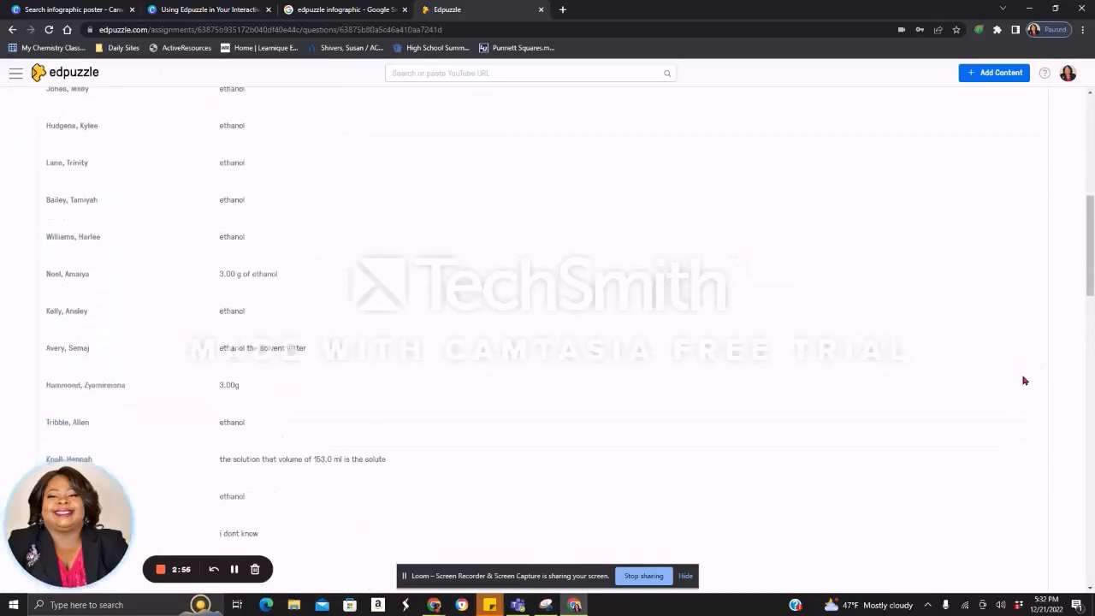
pyautogui.scroll(-10, 1025, 380)
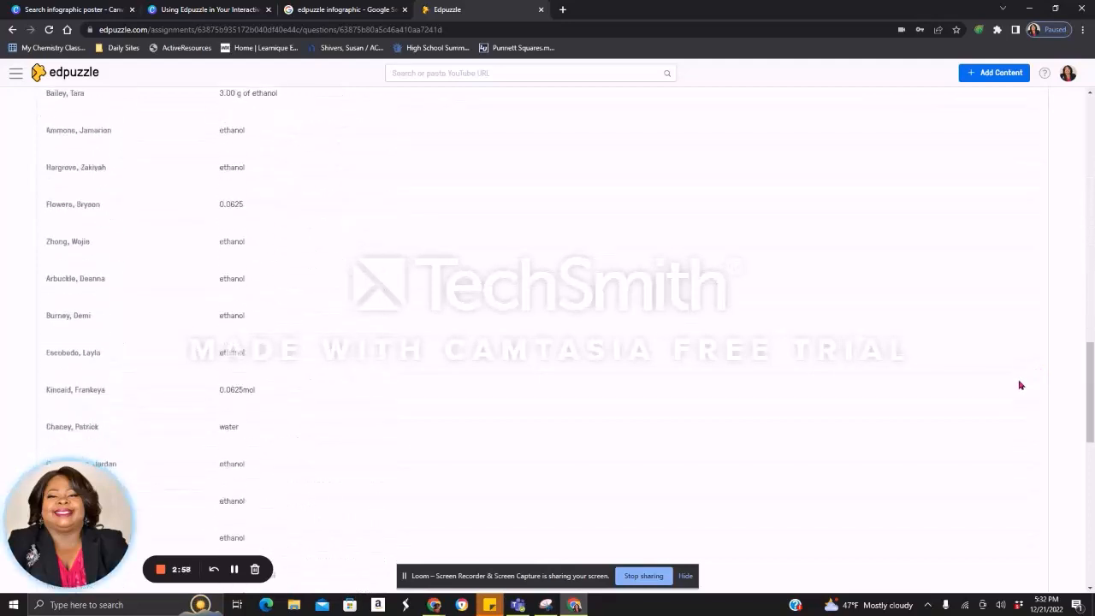
pyautogui.scroll(-5, 1016, 382)
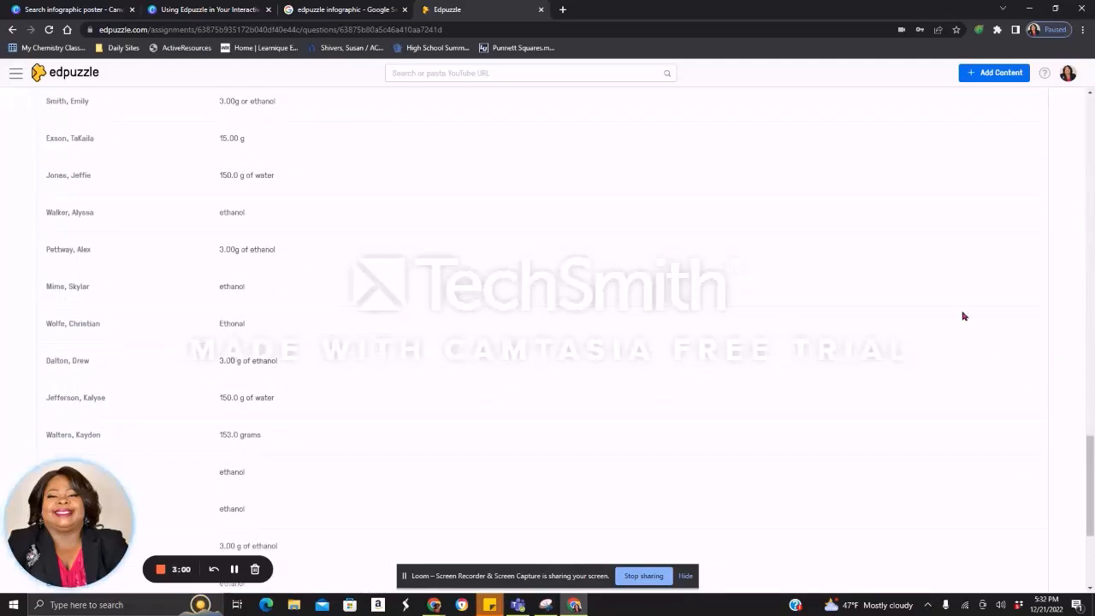
pyautogui.scroll(20, 677, 397)
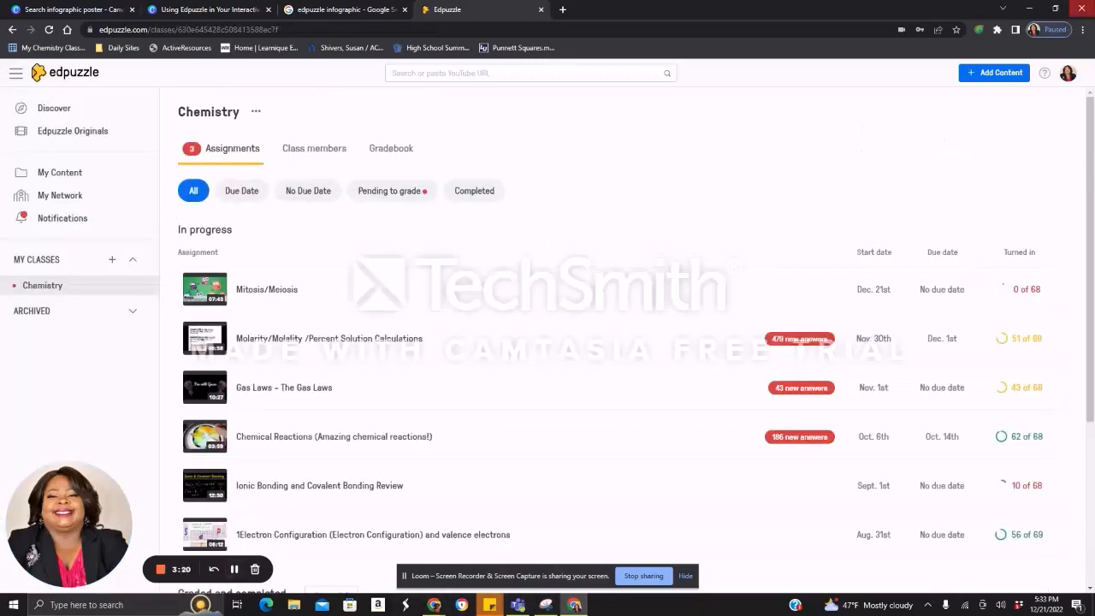
# Open the teacher invitation form from the account options and examine its email field and sharing choices.
pyautogui.click(1068, 74)
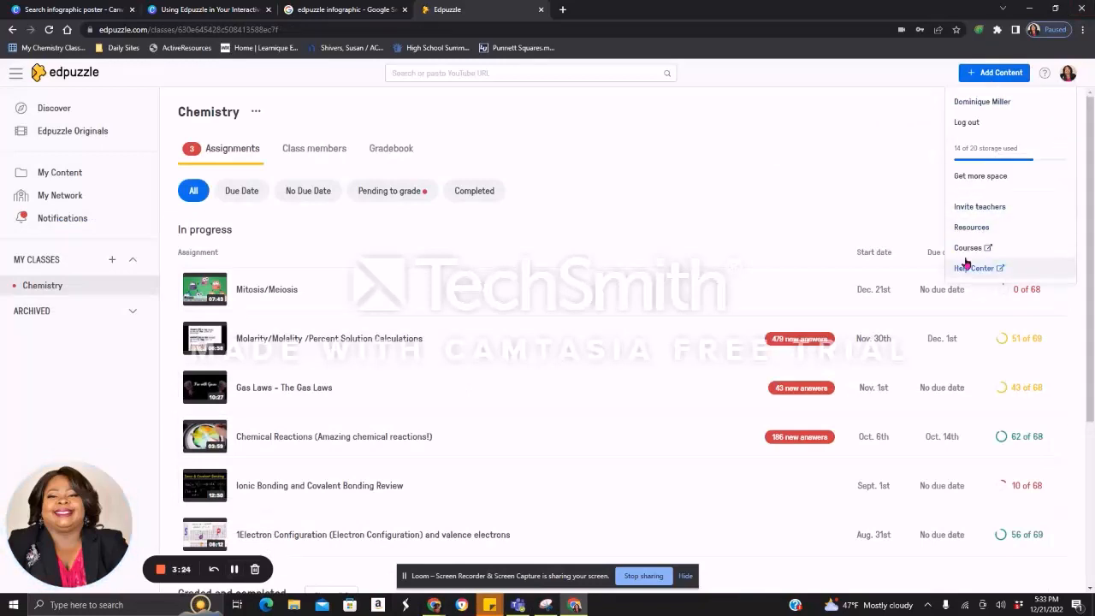
pyautogui.click(993, 208)
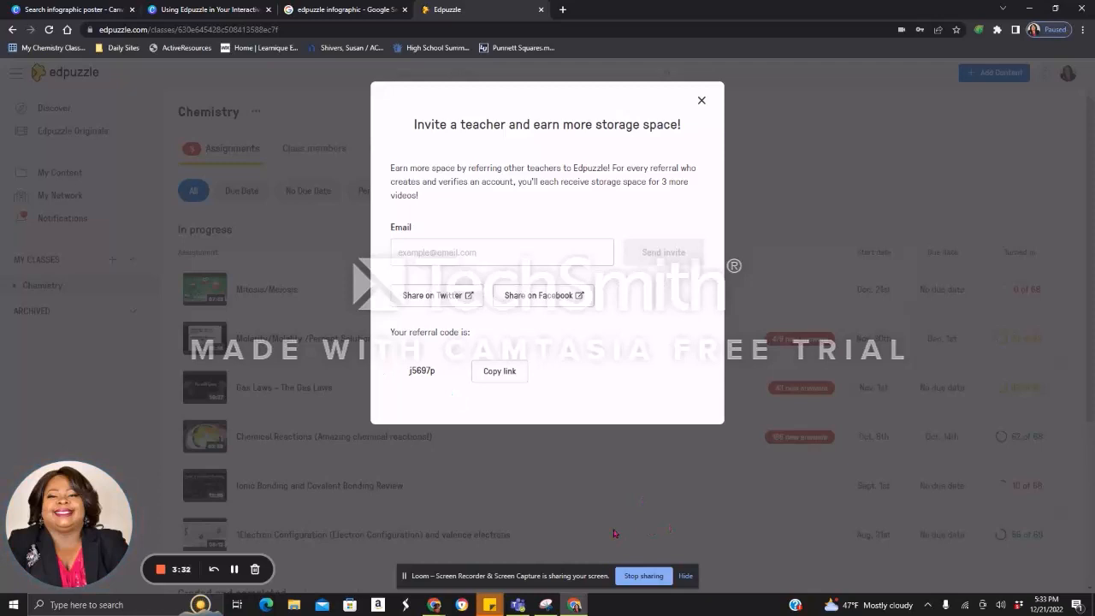
pyautogui.click(537, 243)
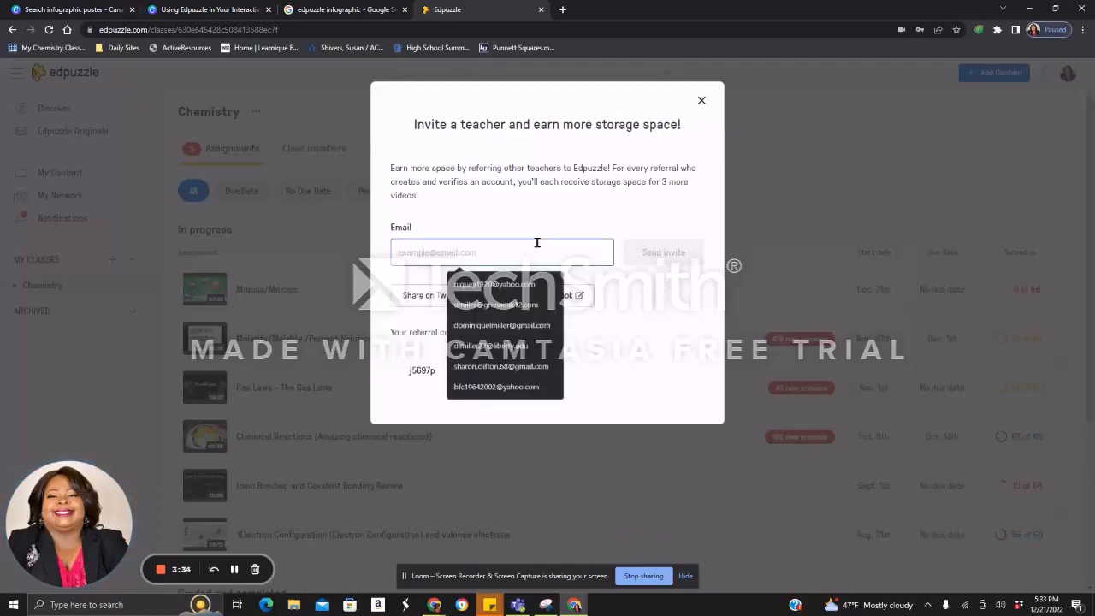
pyautogui.click(627, 356)
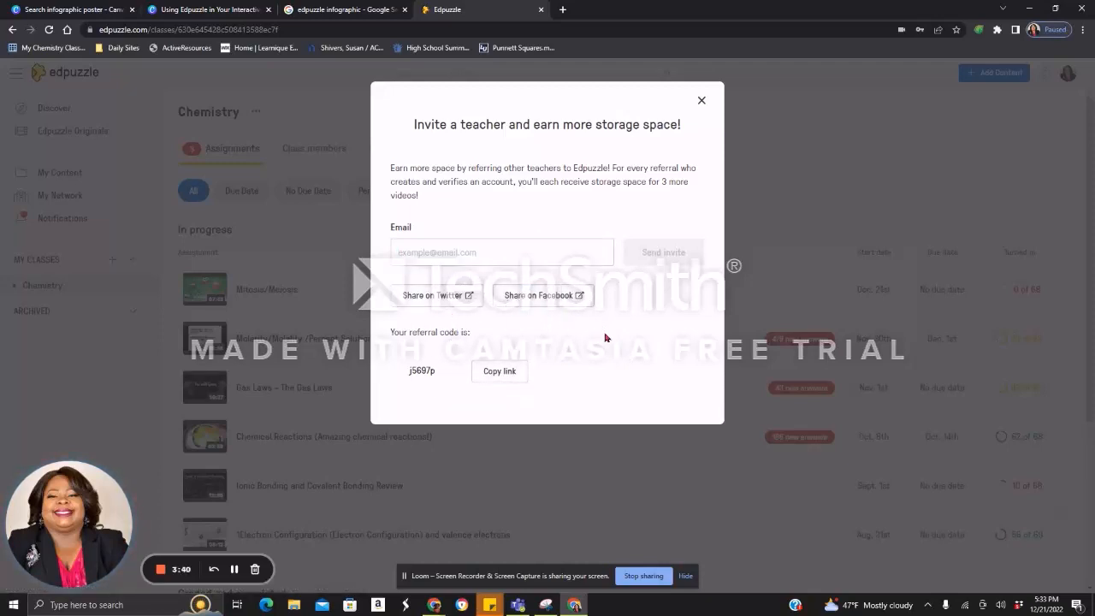
# Close the teacher invitation form and look through the saved videos in My Content.
pyautogui.click(701, 102)
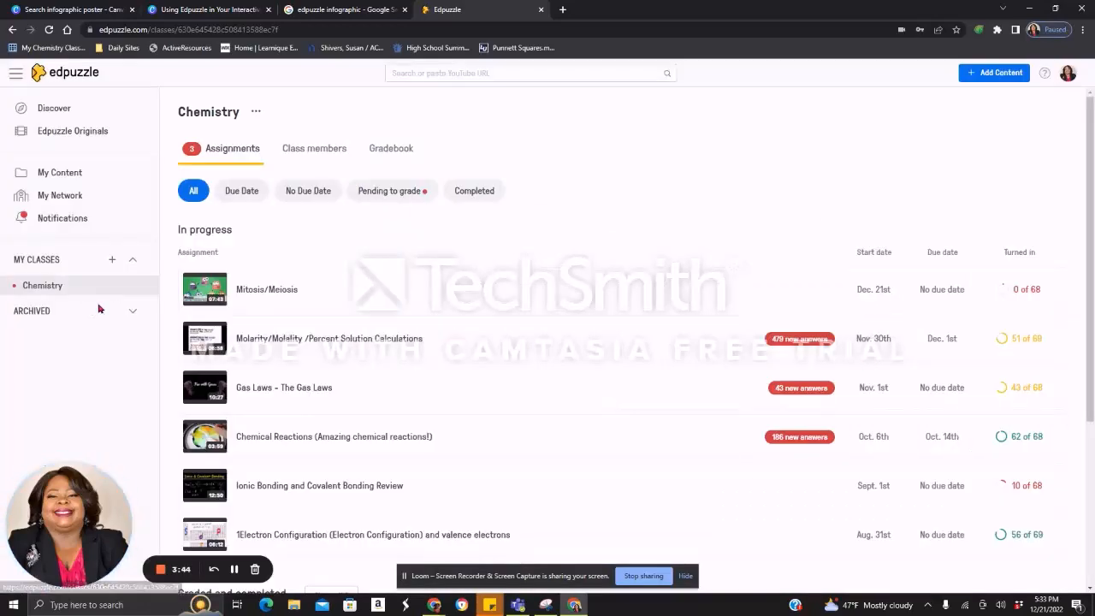
pyautogui.click(69, 175)
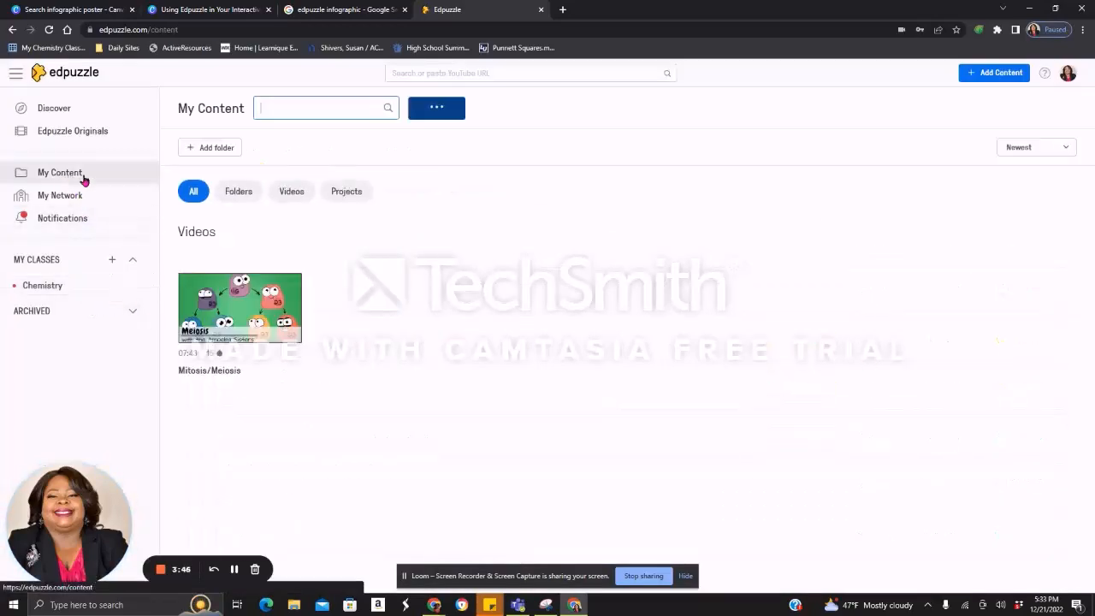
pyautogui.scroll(-3, 826, 411)
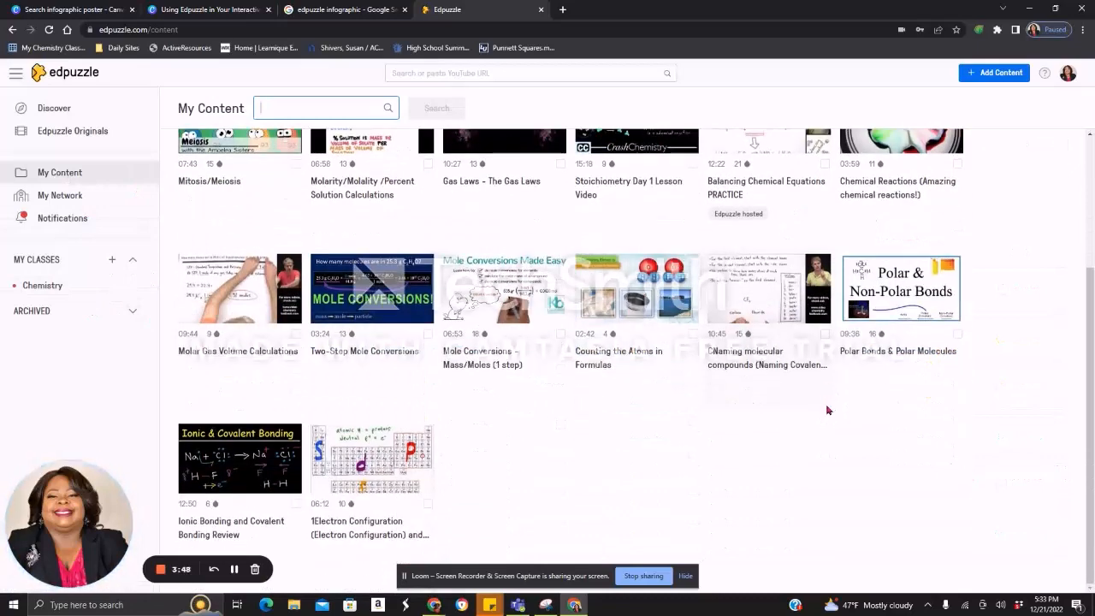
pyautogui.scroll(3, 944, 506)
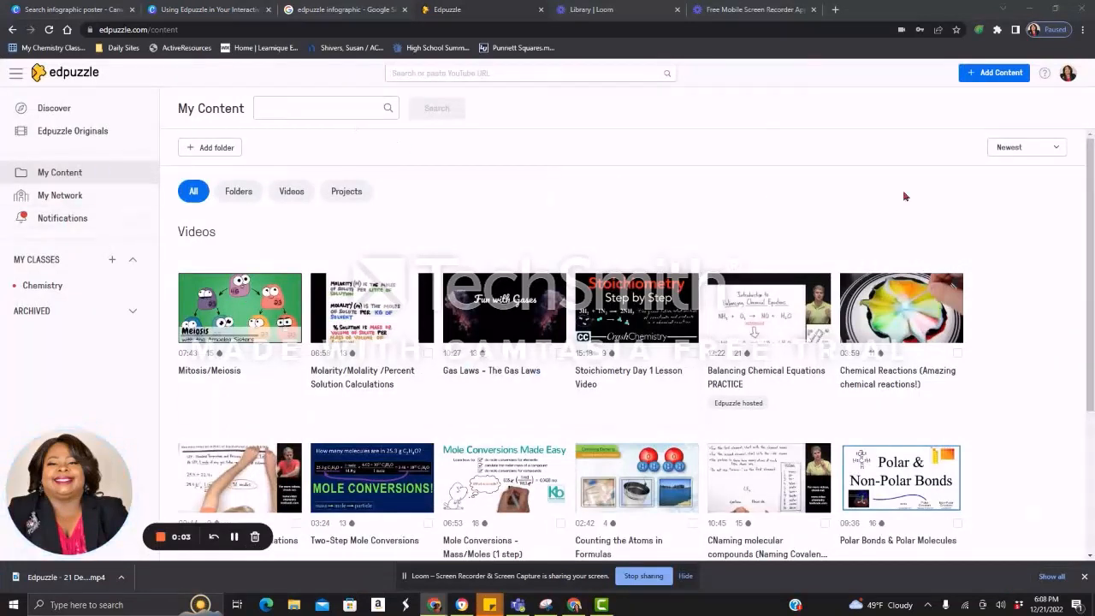
# Examine the Record video option's Chrome extension requirement, close it, and review the choices for adding content.
pyautogui.click(1010, 80)
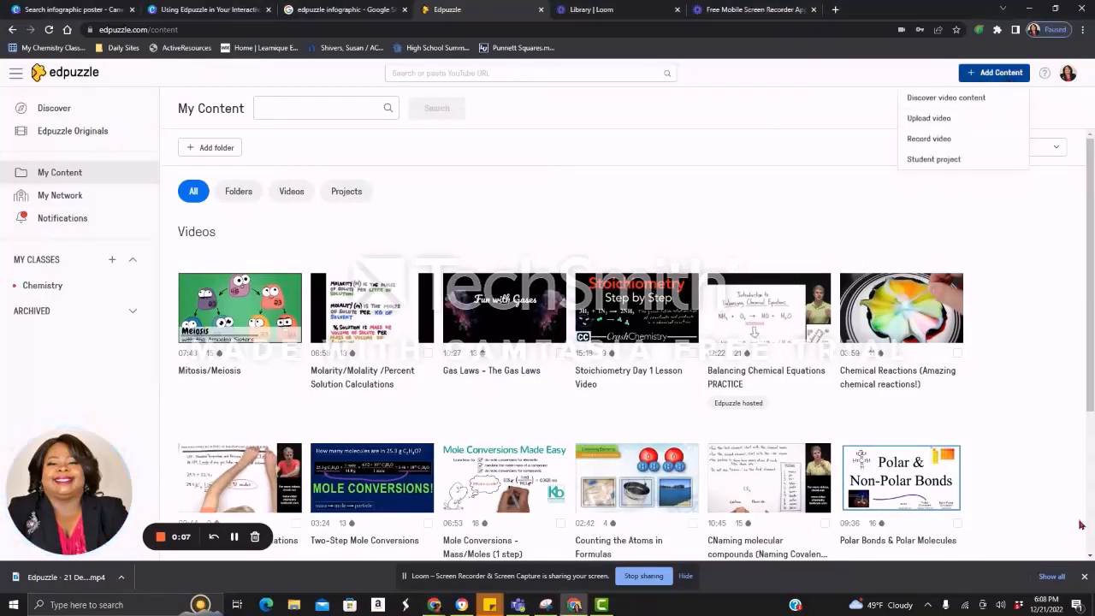
pyautogui.click(946, 141)
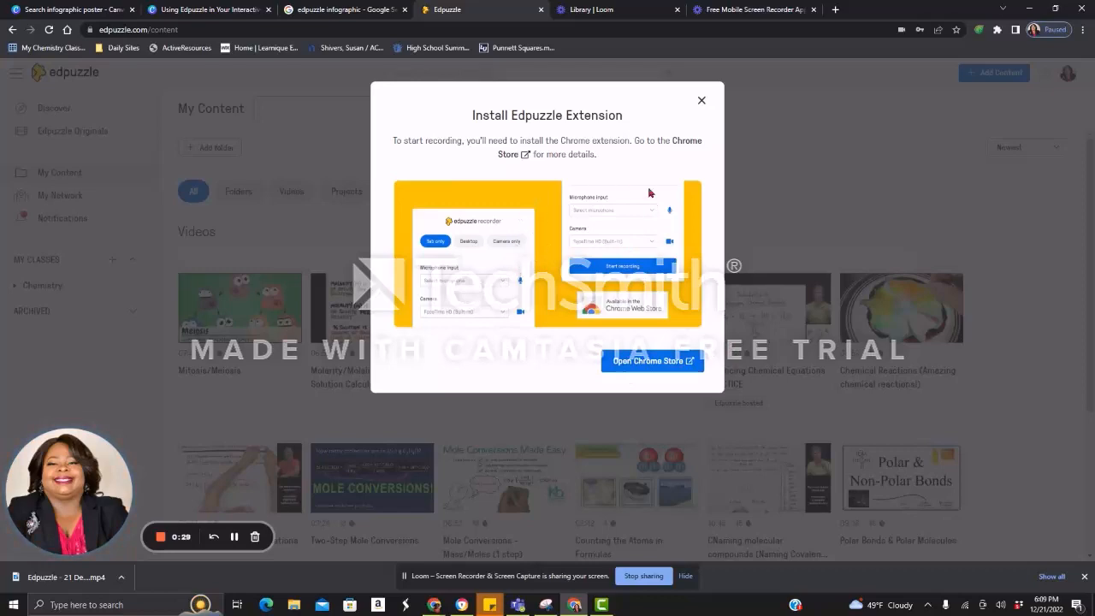
pyautogui.click(703, 102)
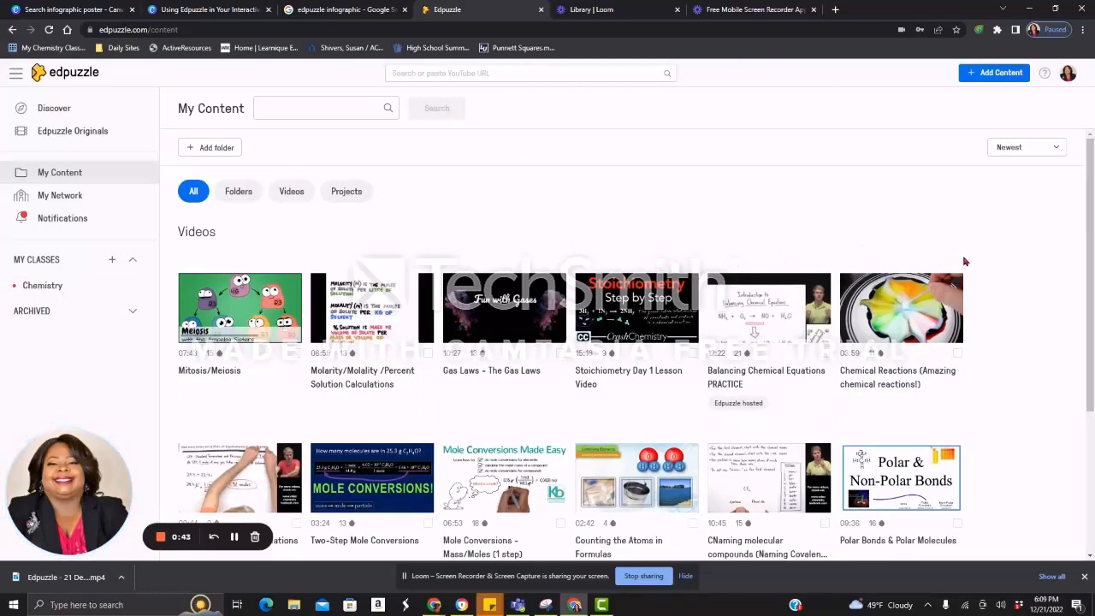
pyautogui.click(997, 74)
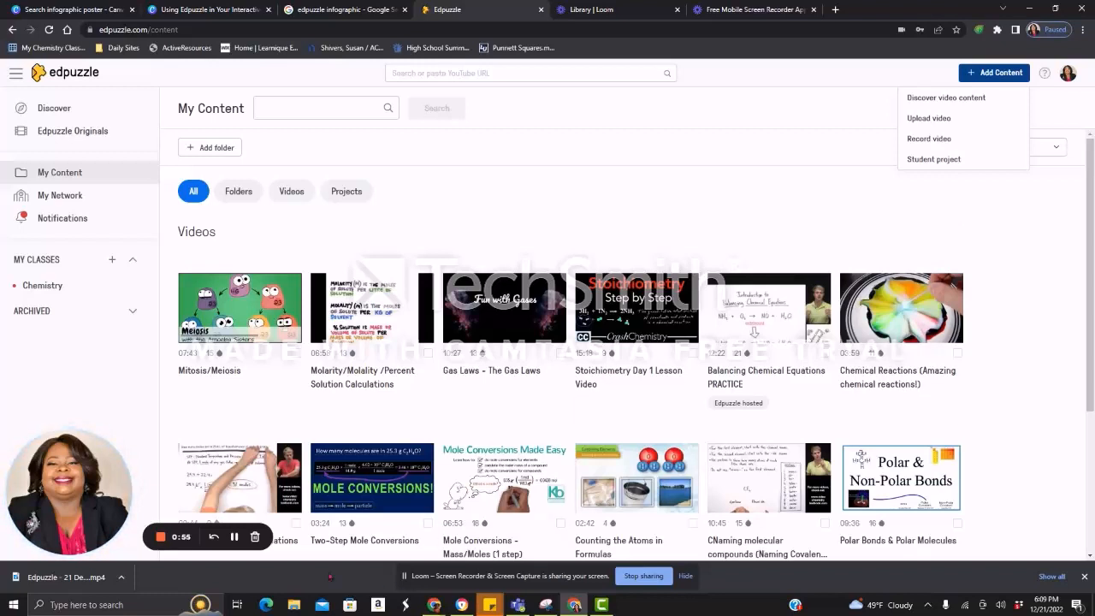
pyautogui.click(236, 539)
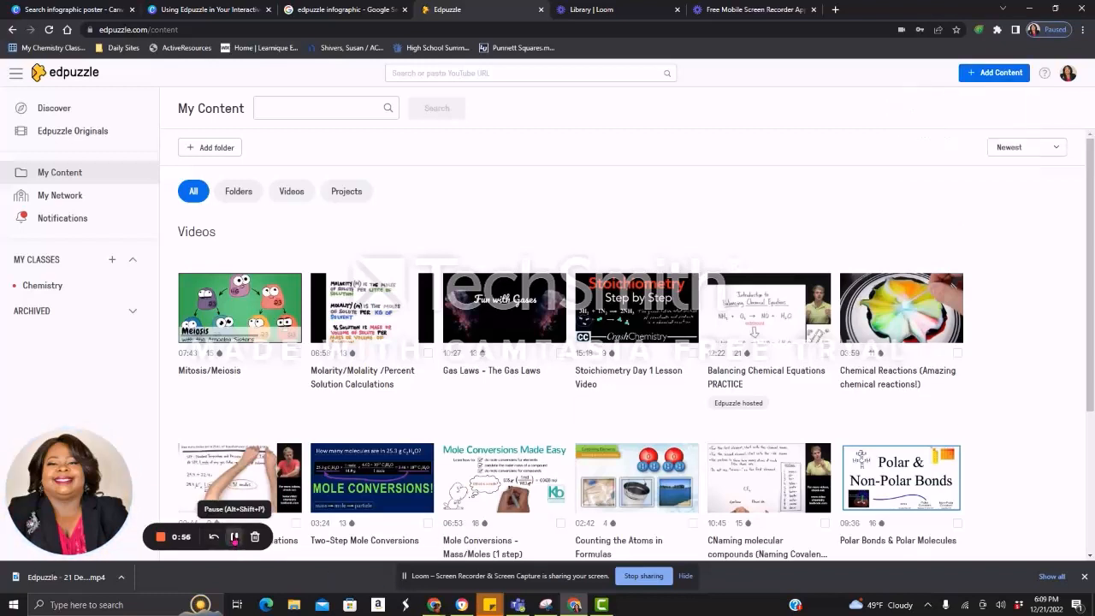